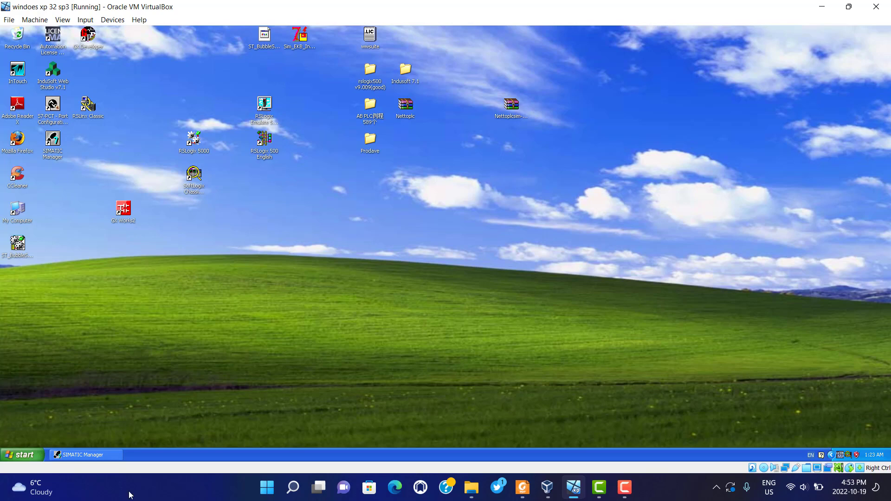
Step: Create a new STEP 7 project named 'test' in SIMATIC Manager
click(92, 456)
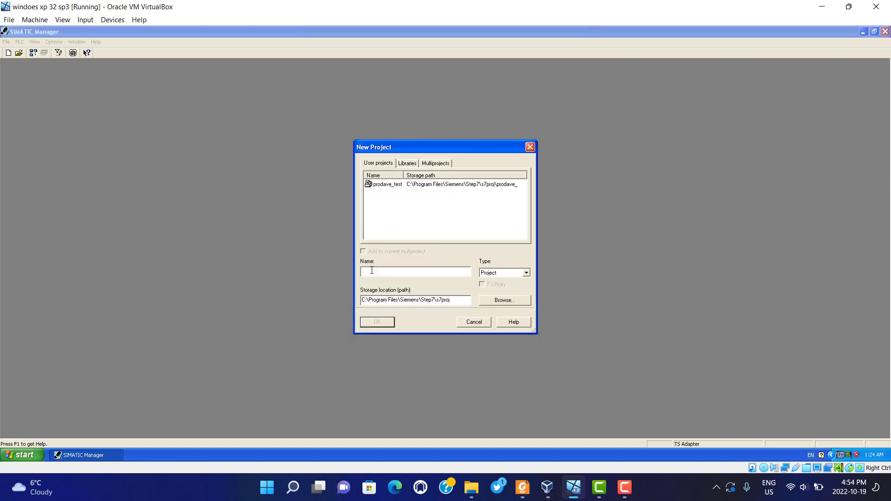
text(test)
click(380, 324)
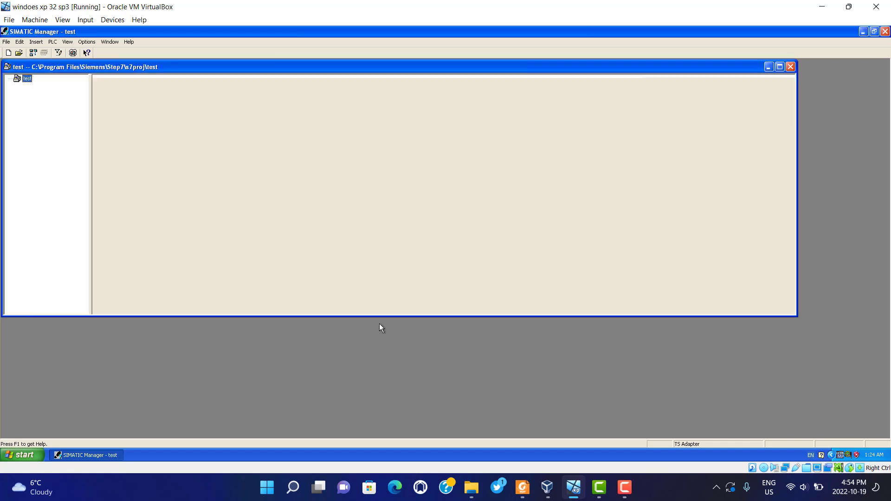
Step: Insert a SIMATIC 300 station into the test project and open its Hardware configuration
right_click(25, 82)
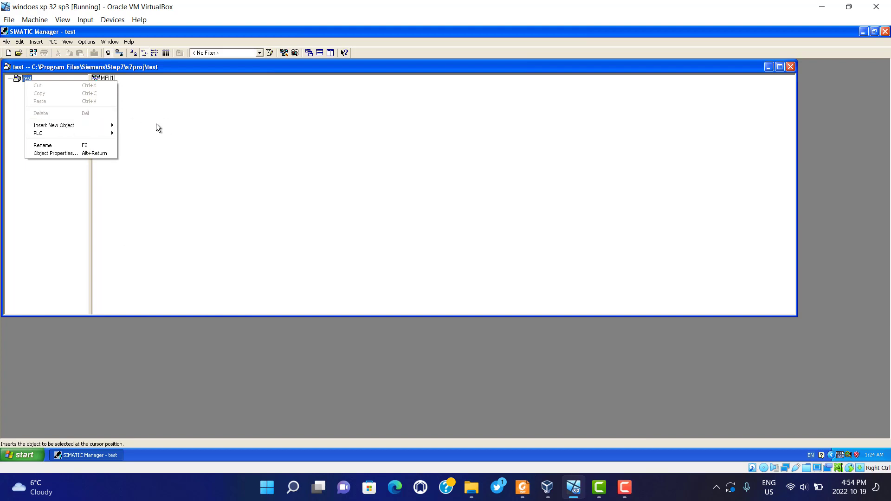
mouse_move(106, 126)
click(141, 134)
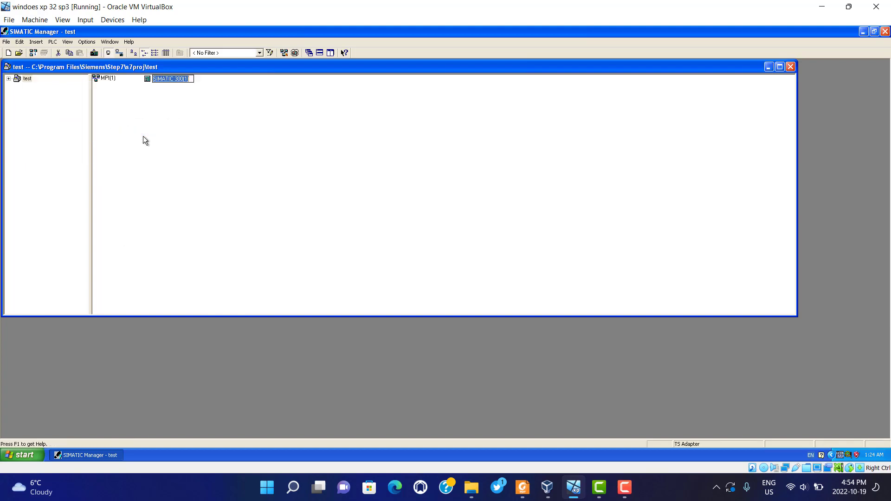
double_click(170, 81)
double_click(149, 80)
double_click(109, 79)
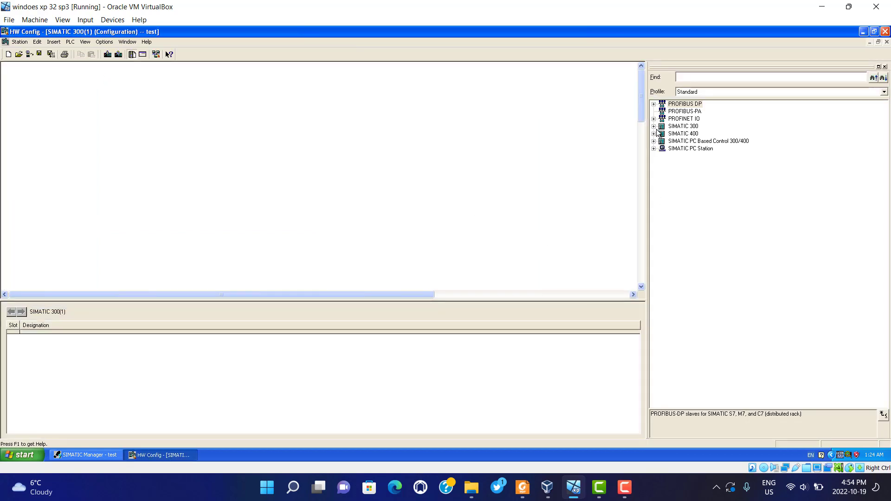
Step: Place a RACK-300 Rail into the station from the hardware catalog
click(655, 126)
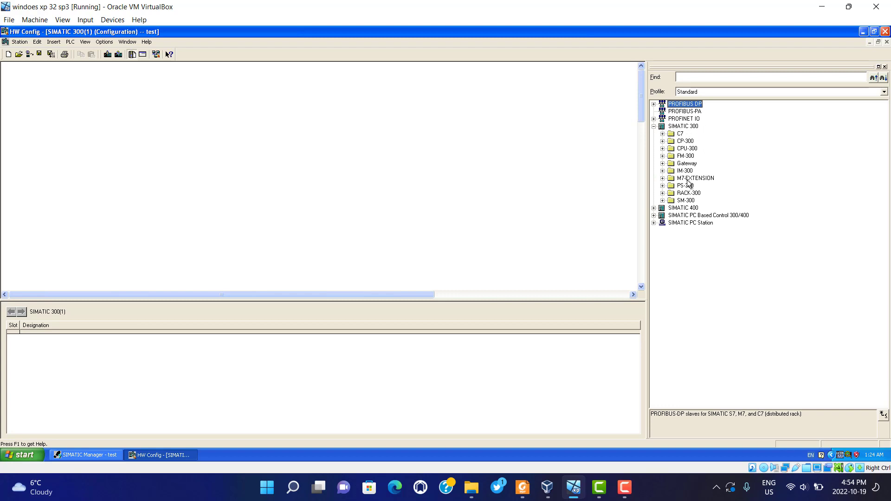
click(662, 194)
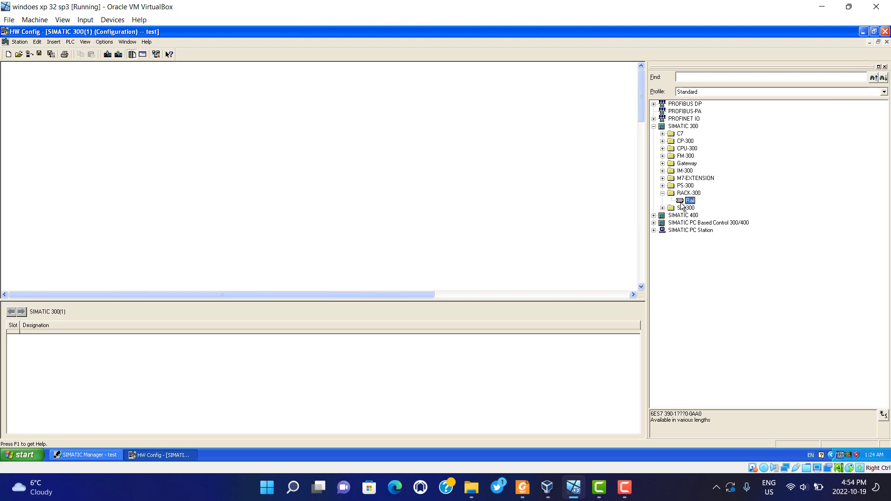
drag(691, 201, 217, 192)
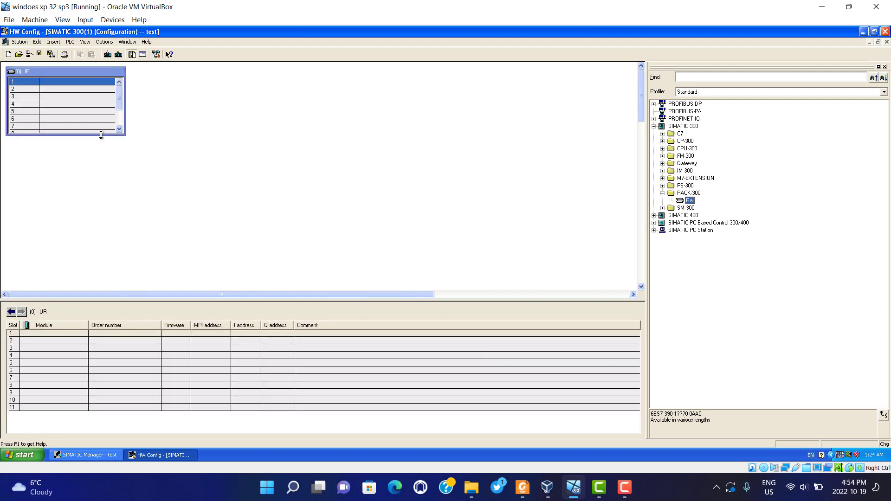
drag(100, 135, 119, 223)
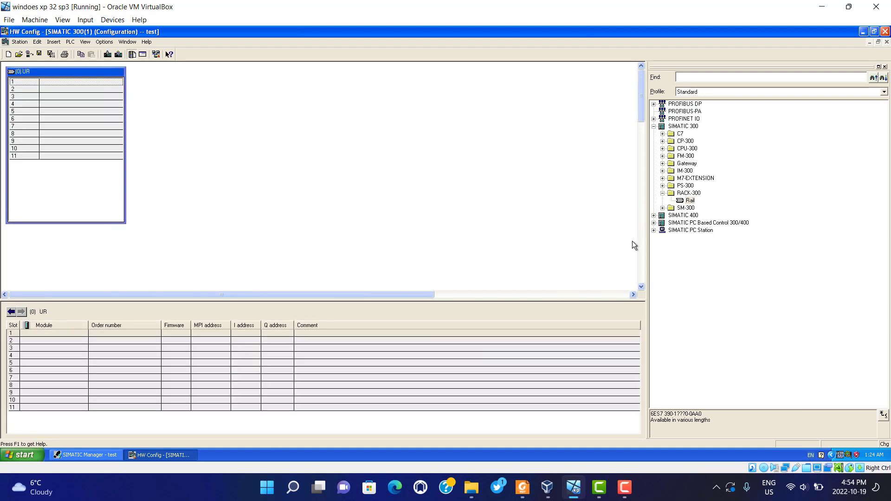
Step: Insert a PS 307 5A in slot 1 and CPU 315 6ES7 315-1AF02-0AB0 in slot 2
click(663, 192)
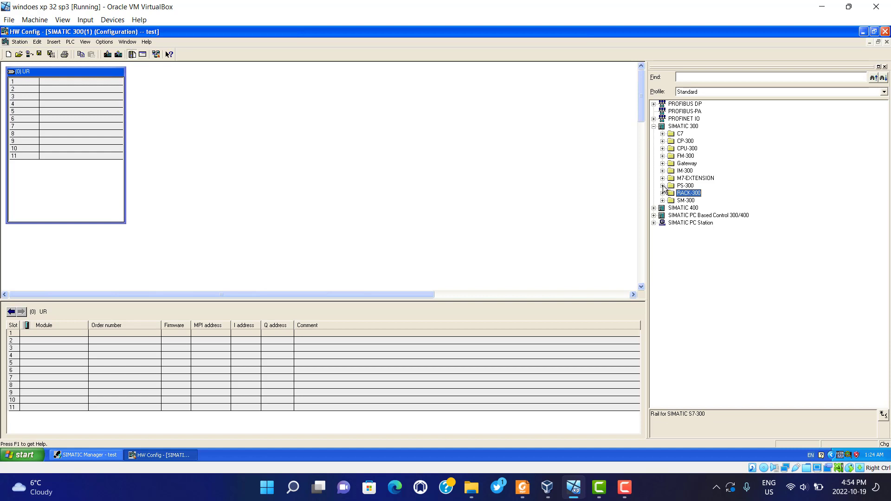
click(663, 185)
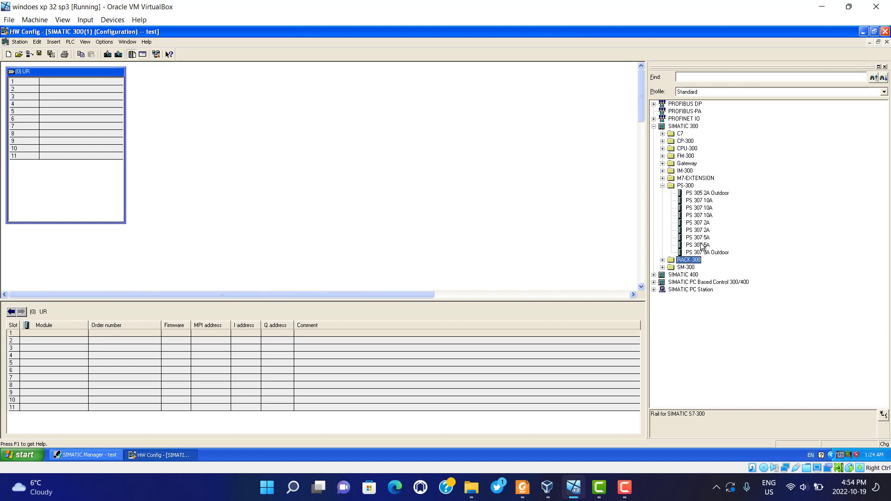
double_click(702, 246)
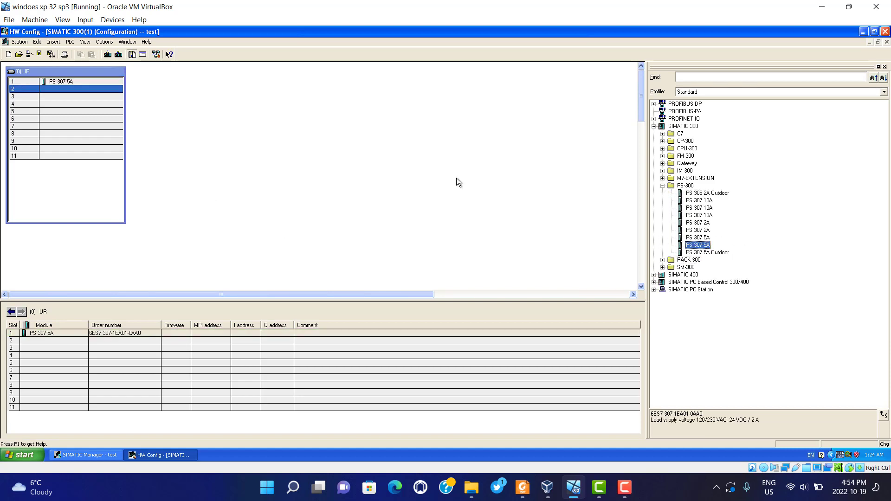
click(663, 150)
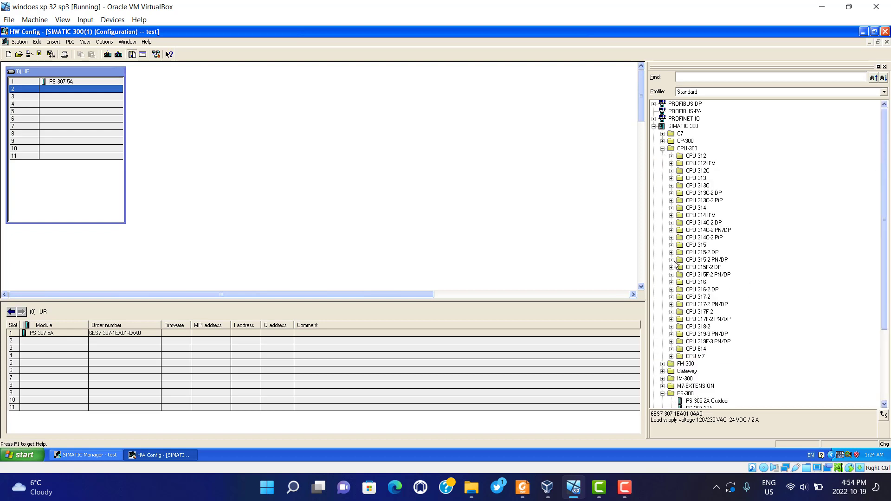
click(671, 245)
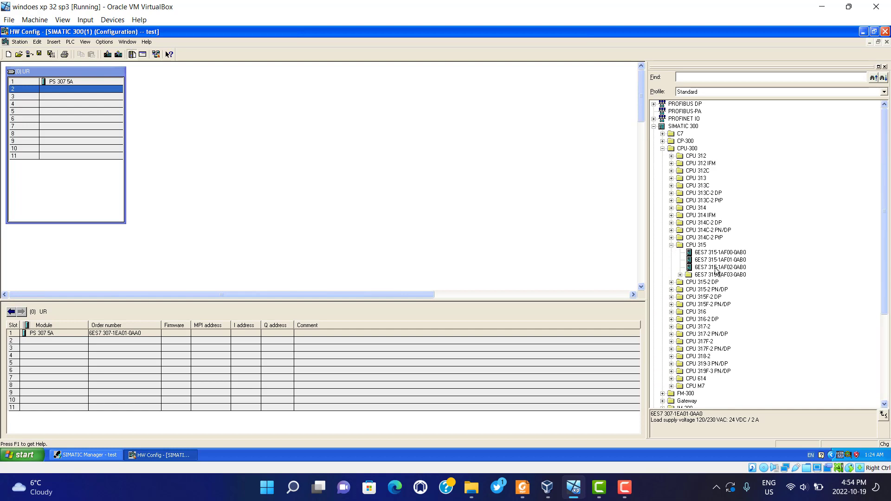
drag(716, 268, 74, 89)
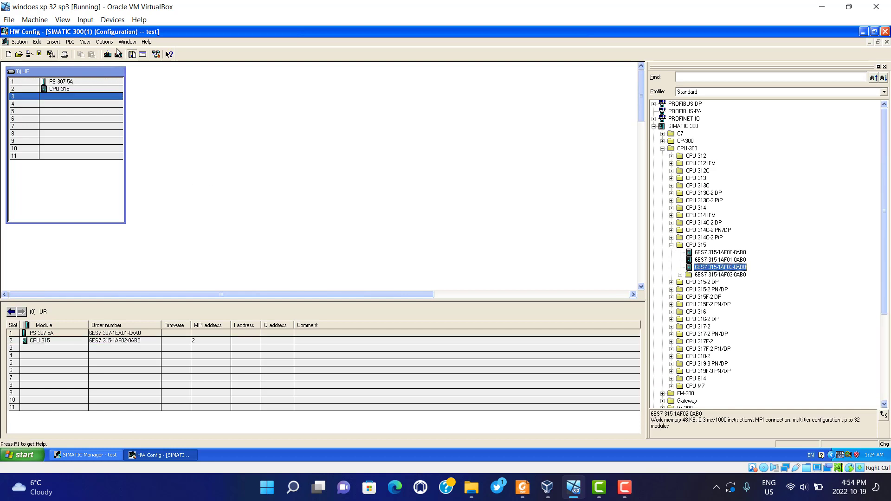
Step: Start S7-PLCSIM, minimize it, and reselect the SIMATIC 300(1) station in the test project
click(88, 455)
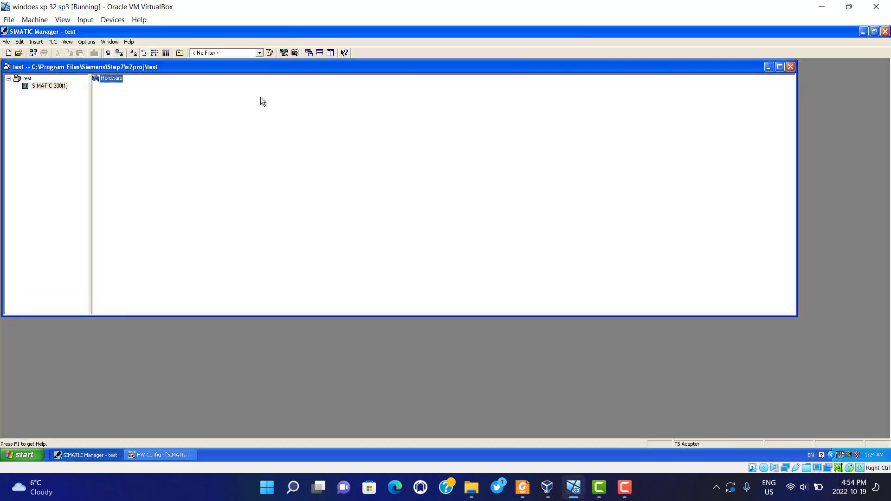
click(296, 53)
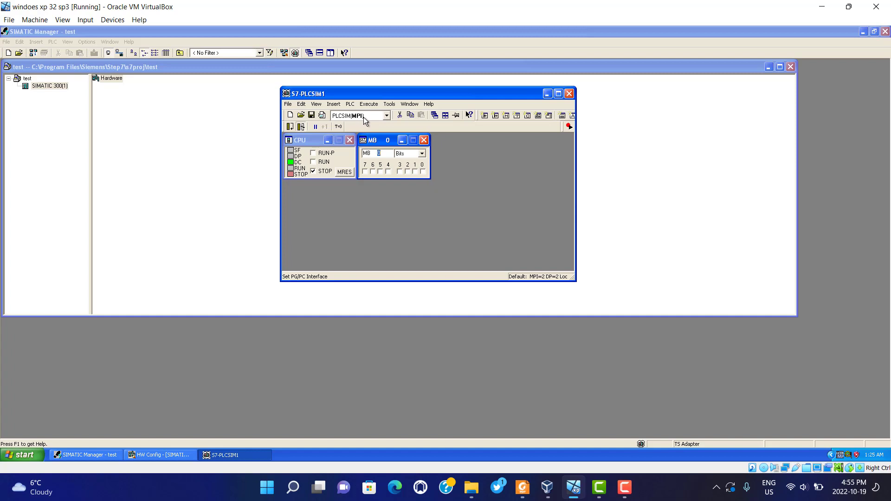
click(547, 93)
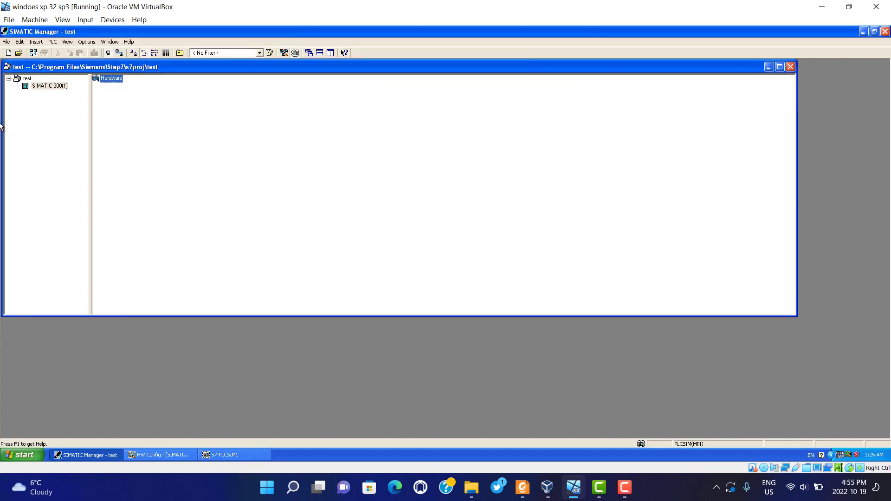
click(44, 87)
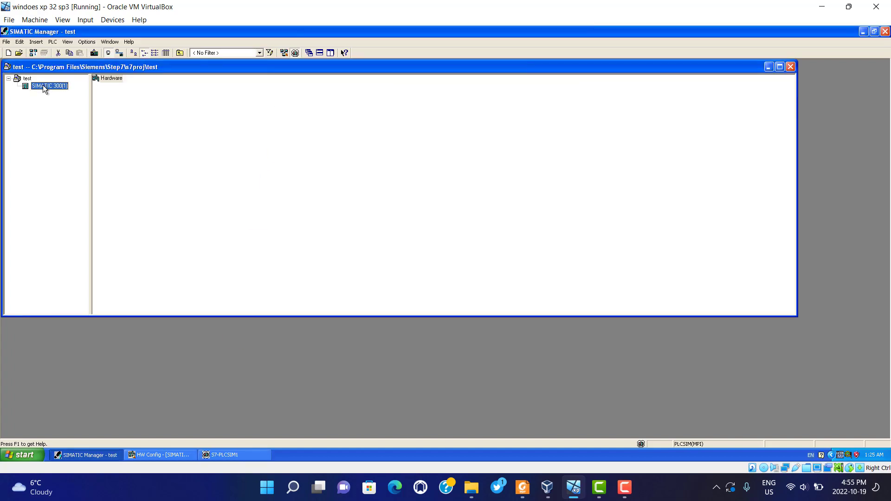
click(9, 79)
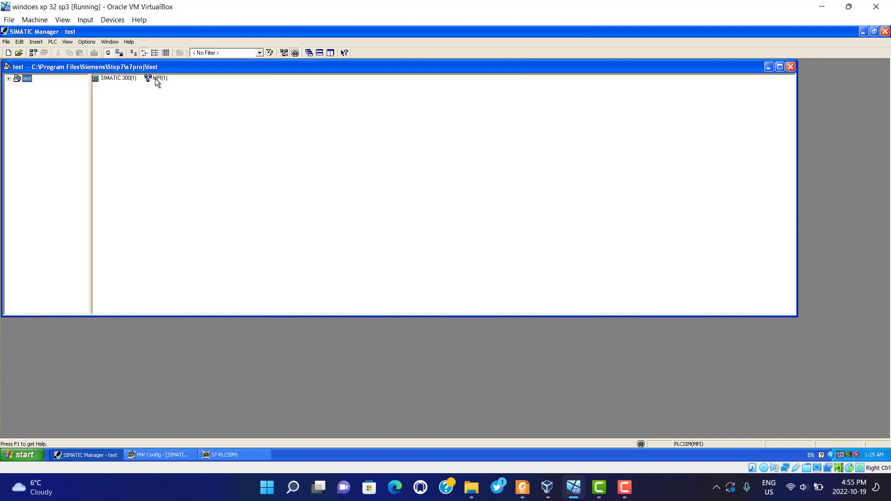
click(8, 79)
click(54, 87)
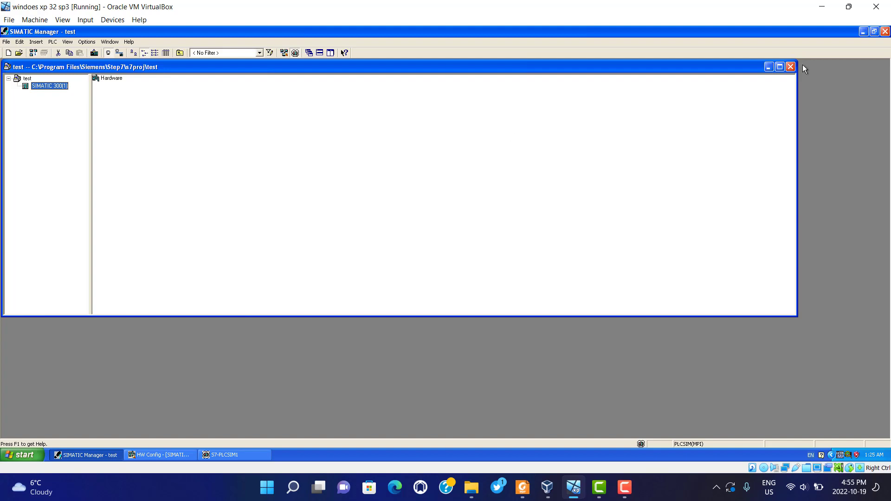
Step: Check the MPI(1) network, then save and compile the station's hardware configuration
click(780, 68)
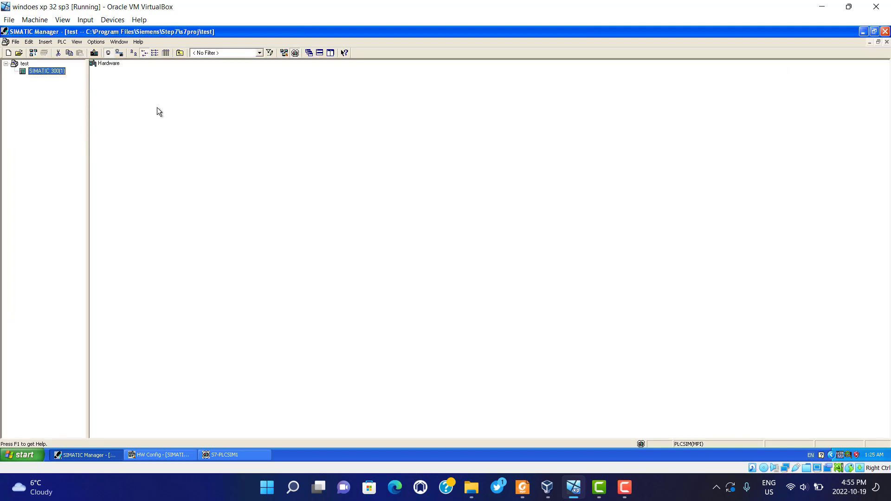
click(21, 63)
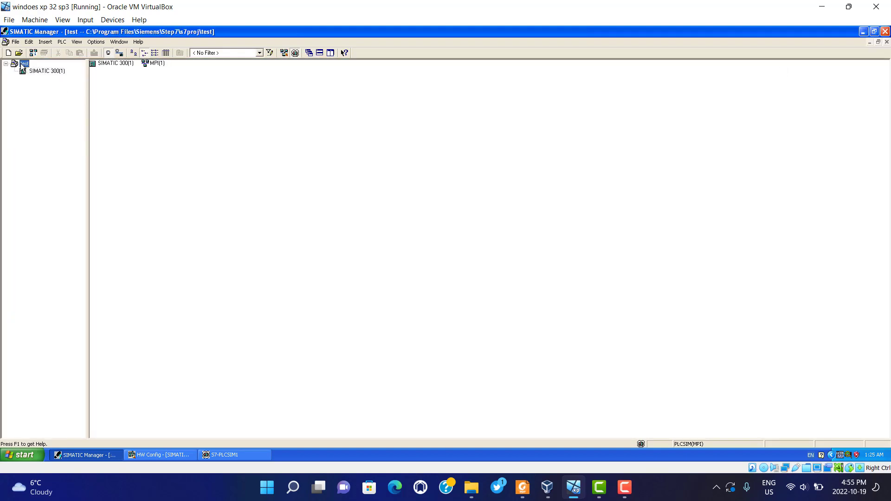
click(153, 67)
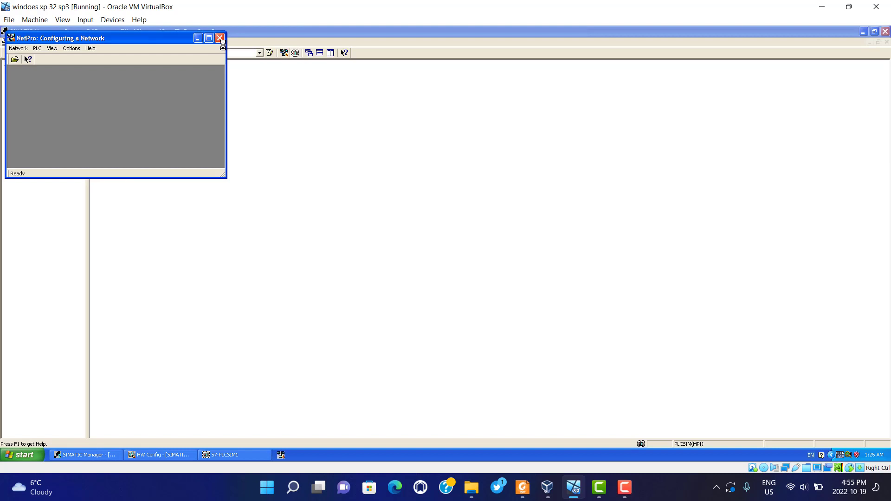
click(220, 39)
click(51, 54)
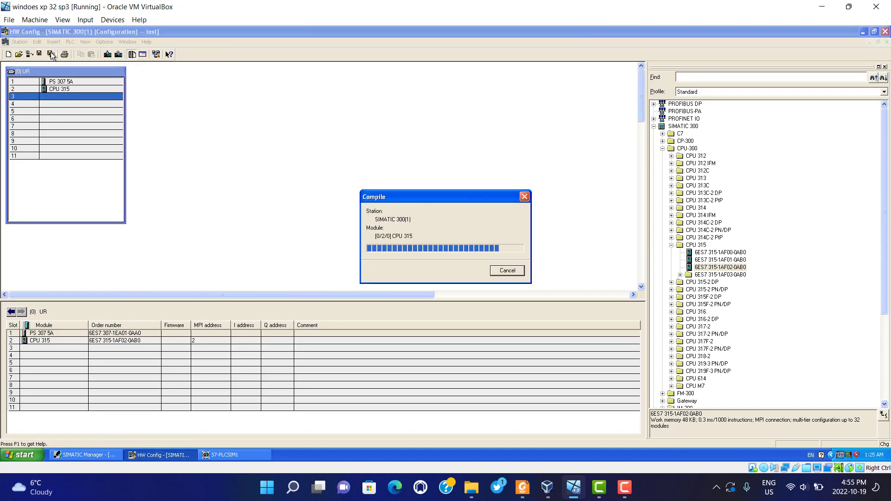
Step: Browse to the CPU 315's Blocks, confirm OB1 is LAD in its properties, and open OB1
click(88, 454)
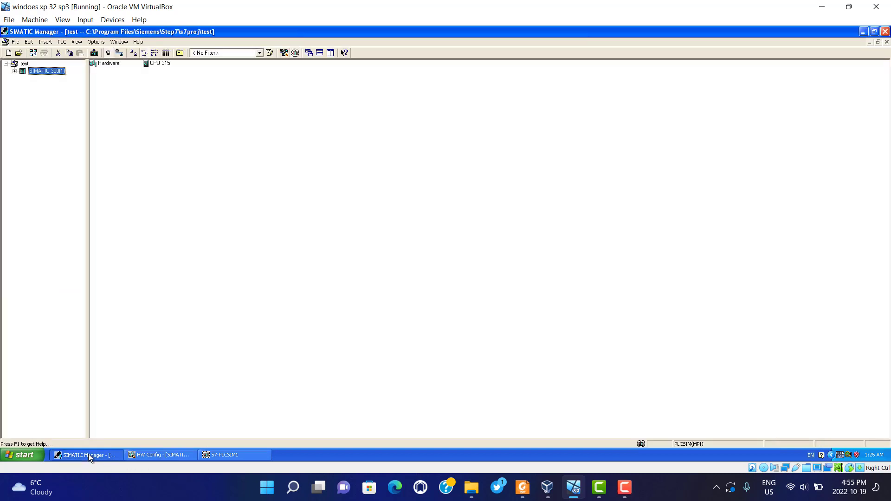
double_click(156, 67)
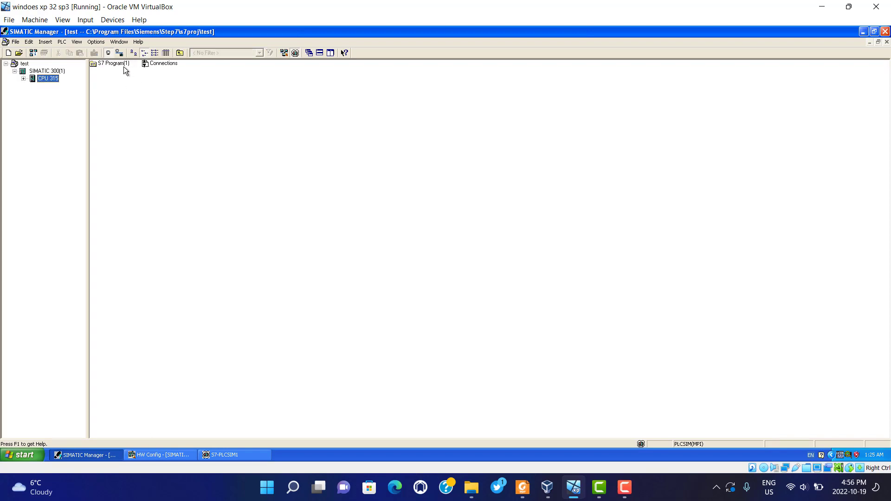
double_click(115, 64)
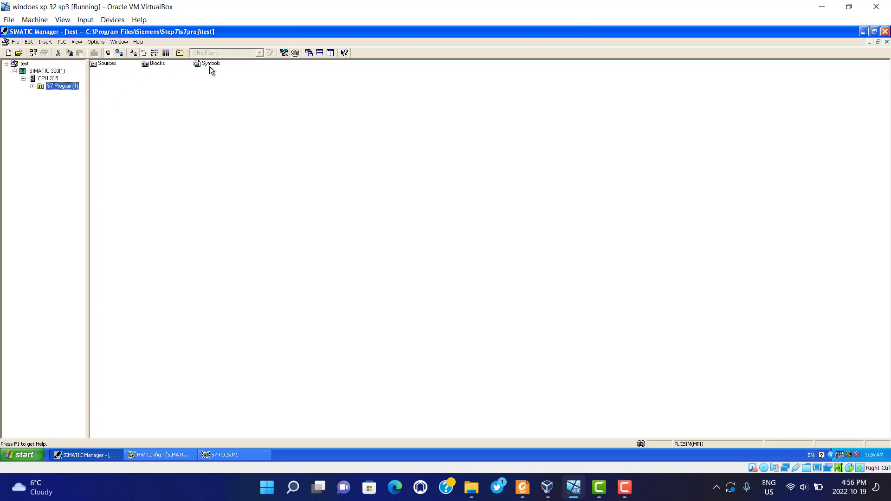
double_click(156, 65)
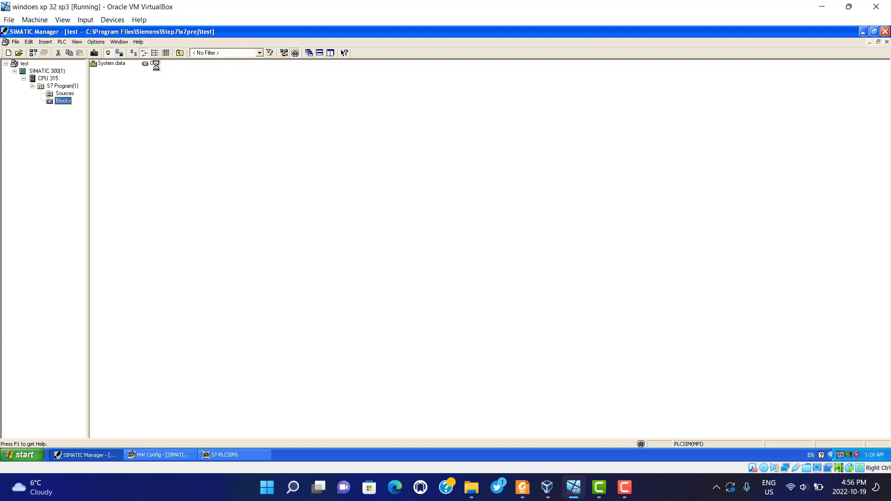
double_click(151, 65)
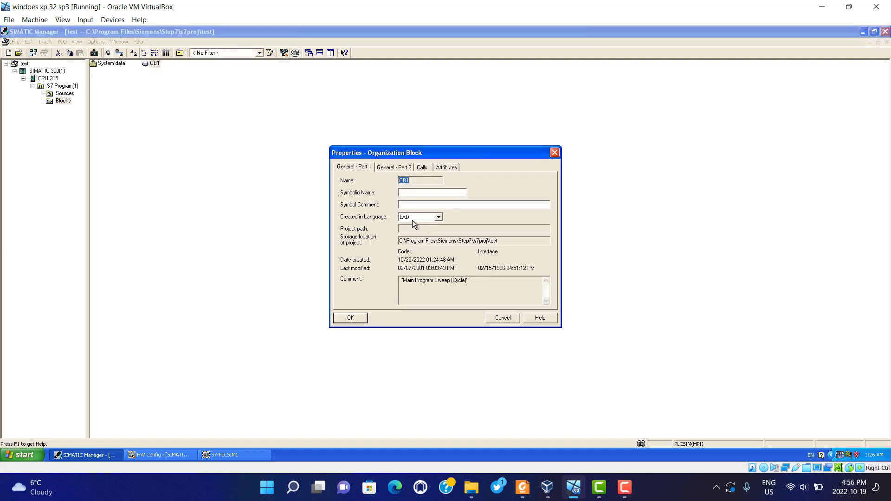
click(349, 319)
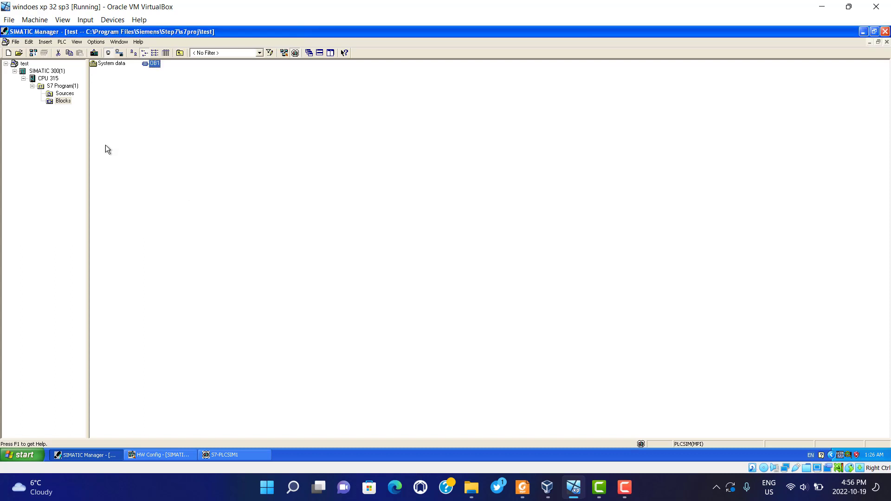
click(176, 455)
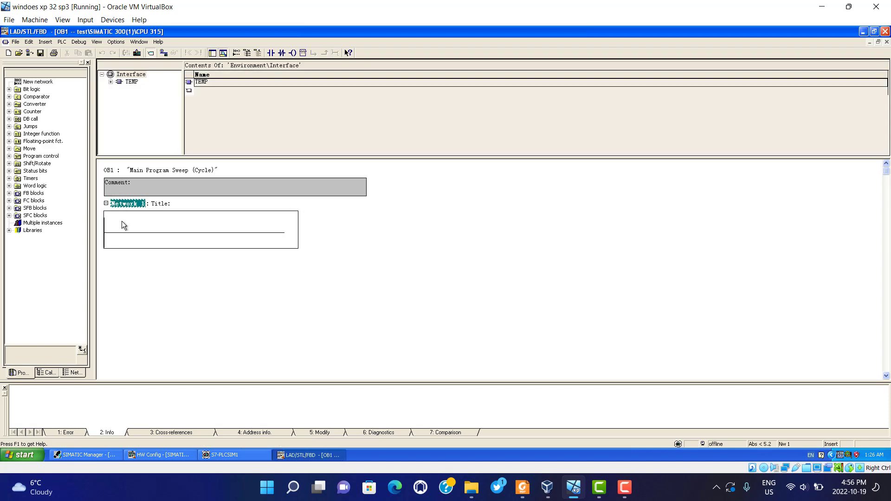
Step: Lay out Network 1 with an NO contact, NC contact, coil and a parallel NO branch
click(124, 233)
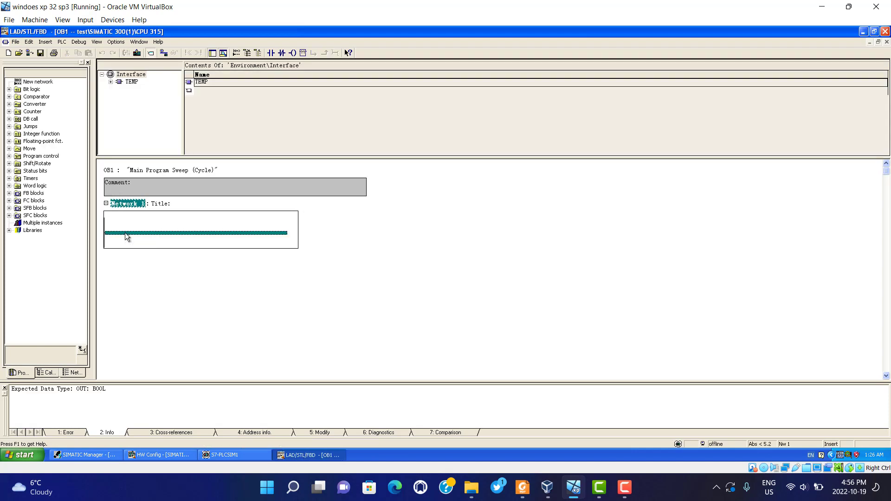
click(271, 53)
click(281, 53)
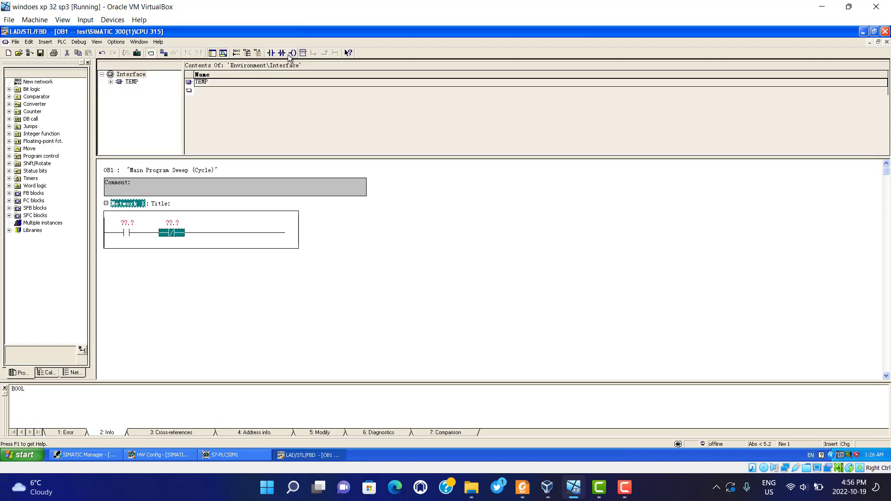
click(292, 53)
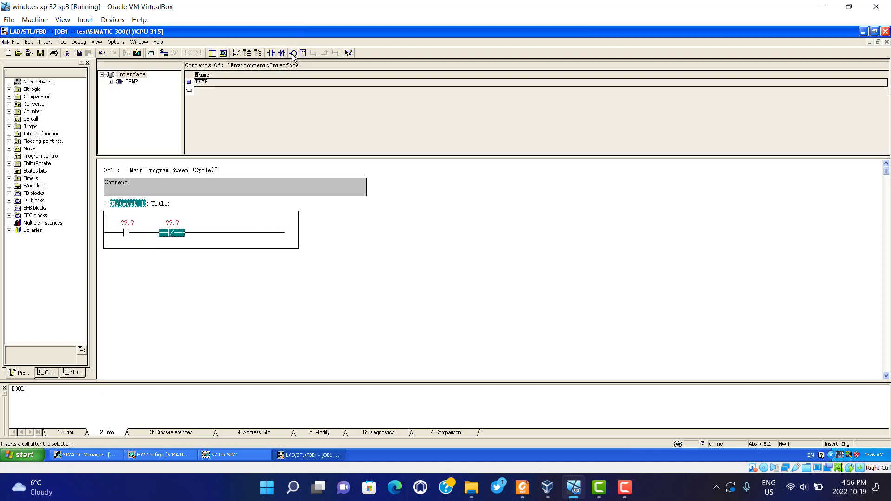
click(117, 233)
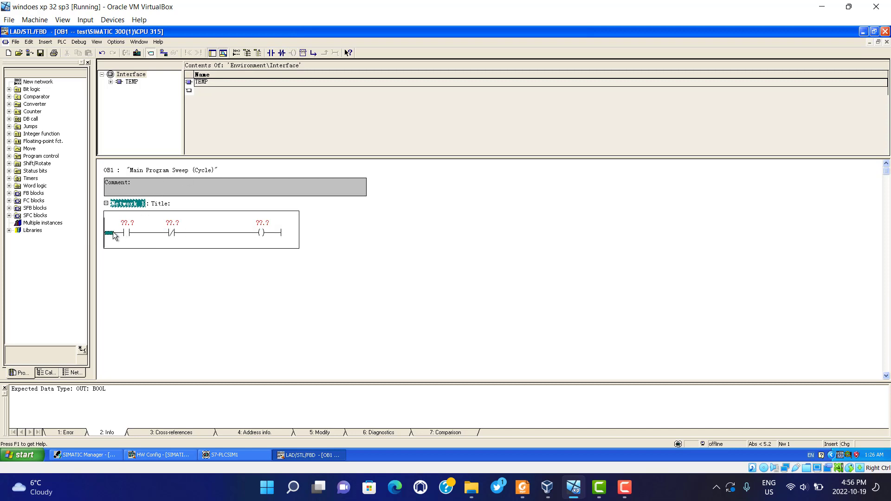
click(313, 53)
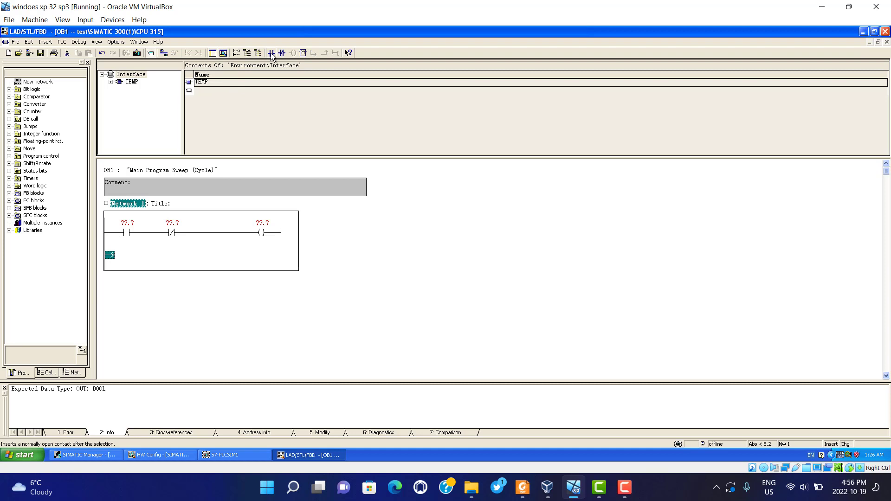
click(271, 53)
click(324, 52)
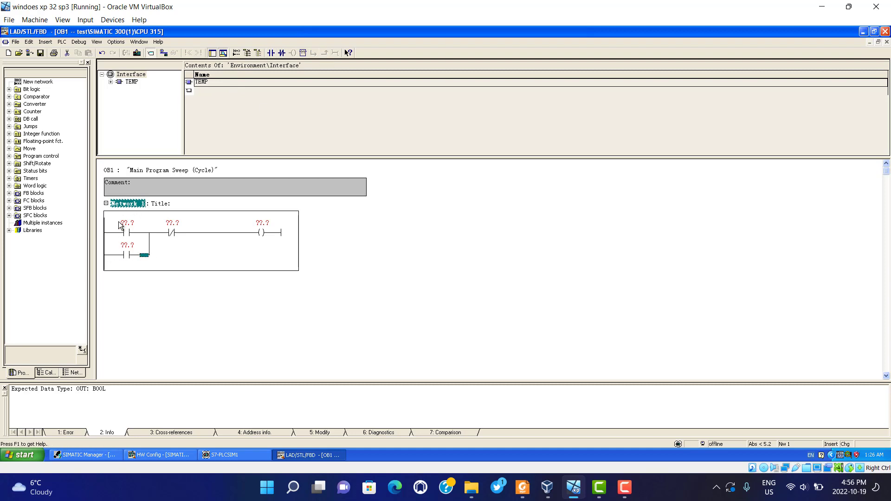
Step: Address the contacts M0.0 and M0.1, the coil M0.2, and the parallel contact M0.2
click(119, 223)
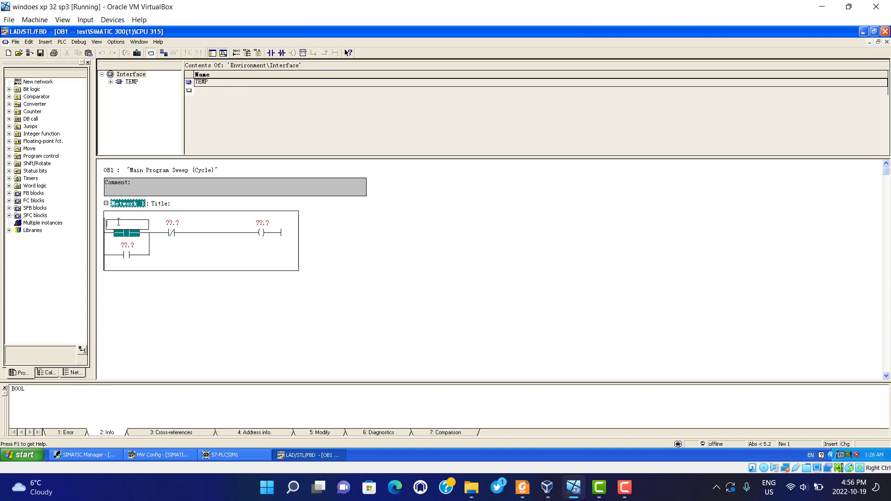
text(m)
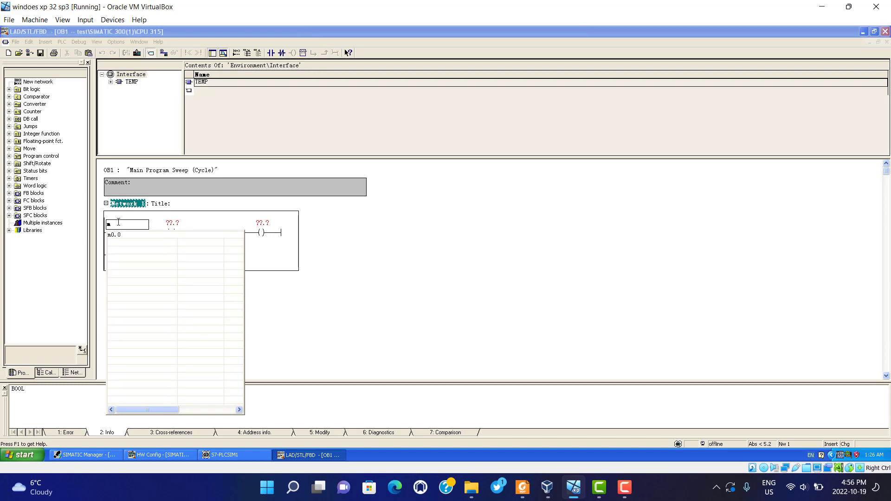
text(0.0)
click(183, 224)
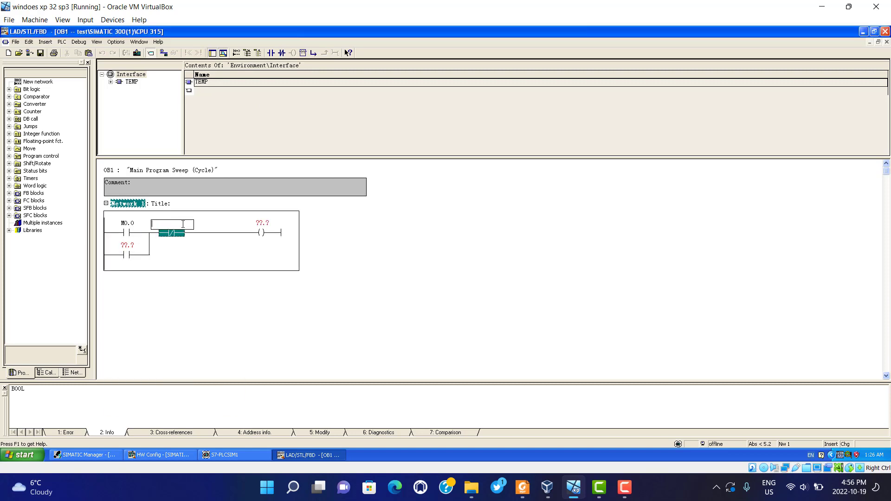
text(m0)
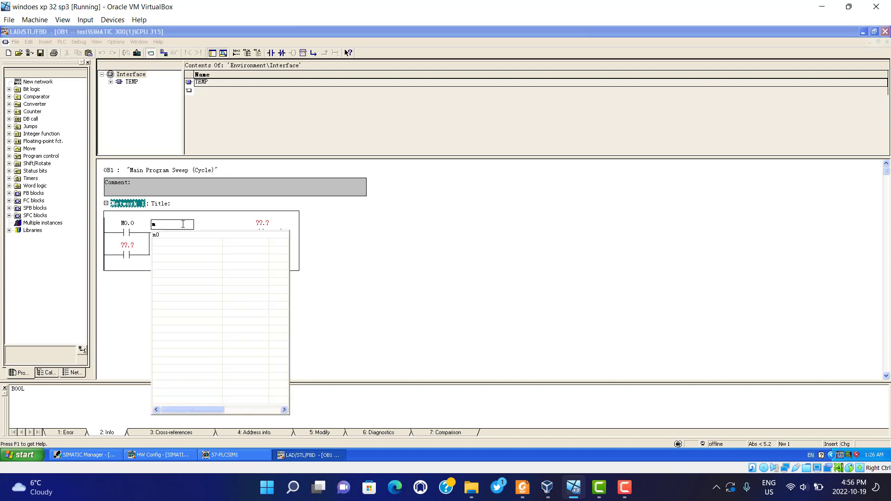
text(.1)
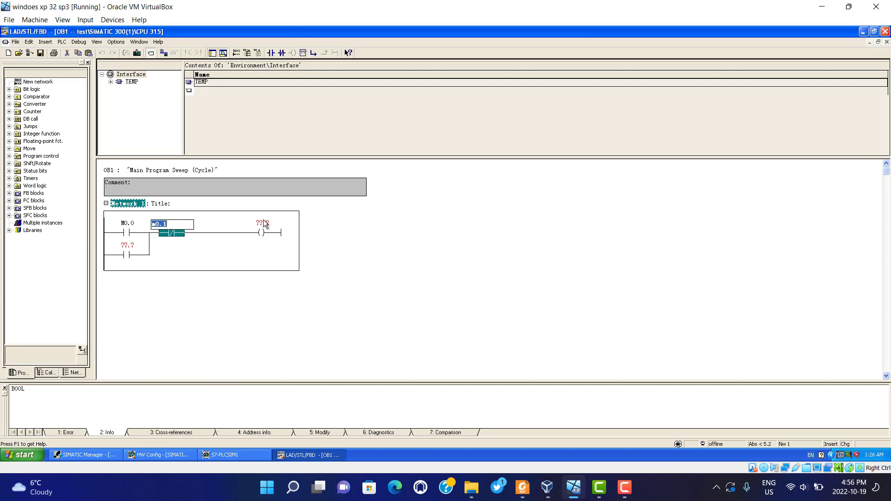
click(264, 224)
text(m0)
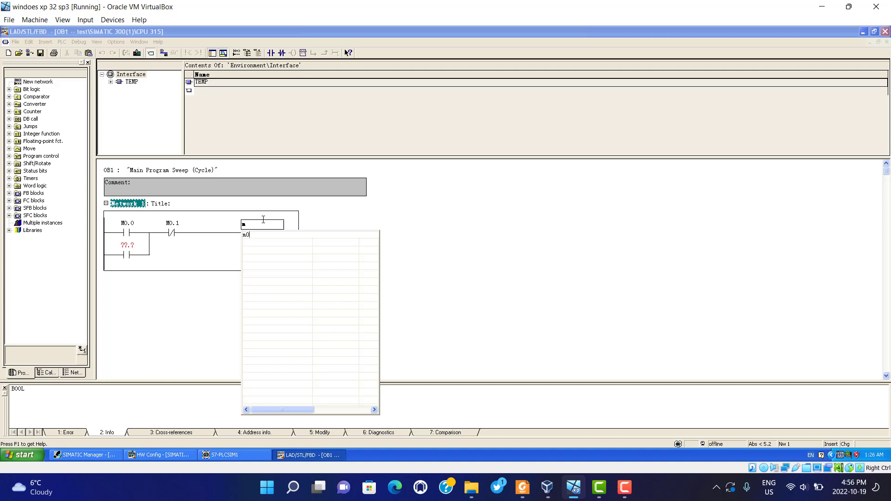
text(.2)
key(Return)
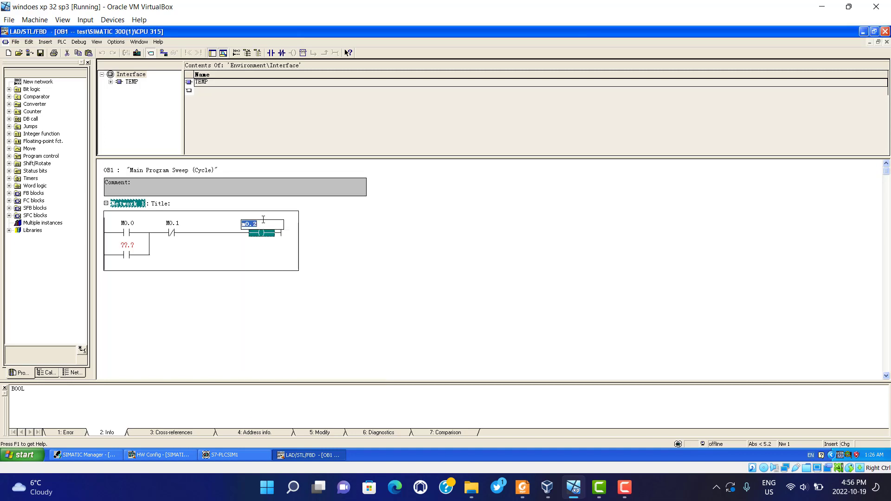
click(127, 247)
text(m0.2)
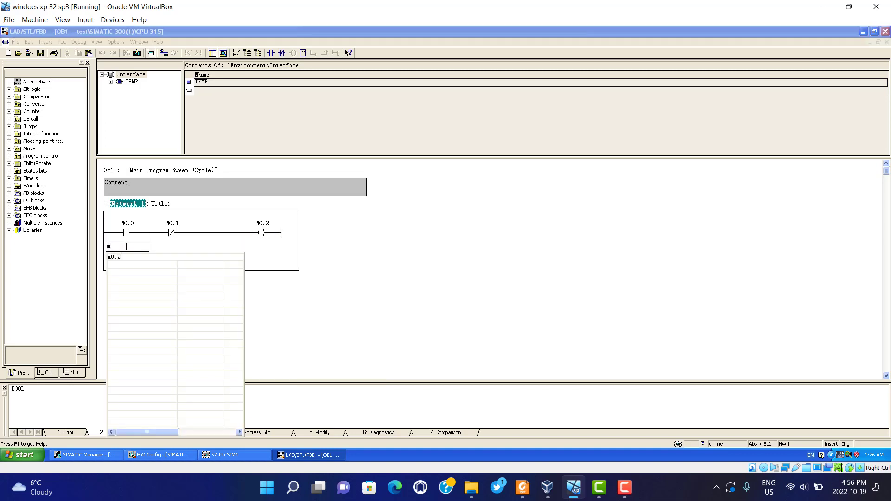
key(Return)
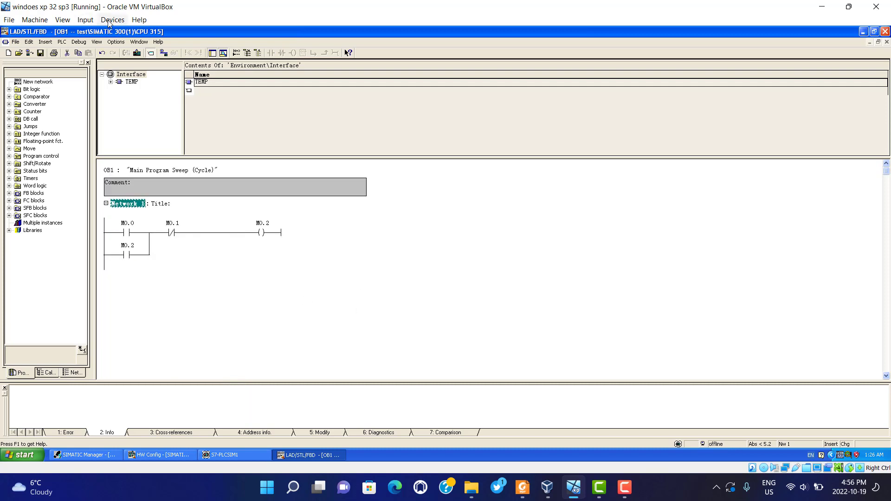
Step: Download OB1 and the SIMATIC 300(1) station to PLCSIM, confirming overwrites, then reopen OB1
click(137, 54)
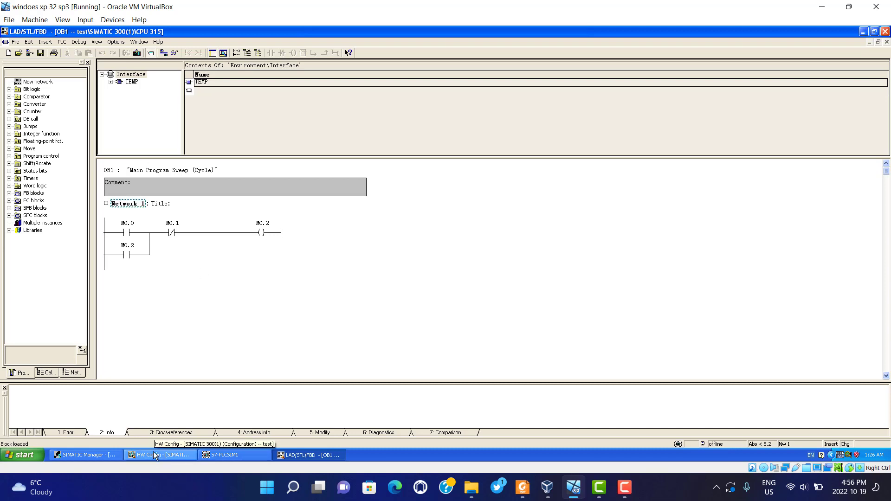
click(105, 458)
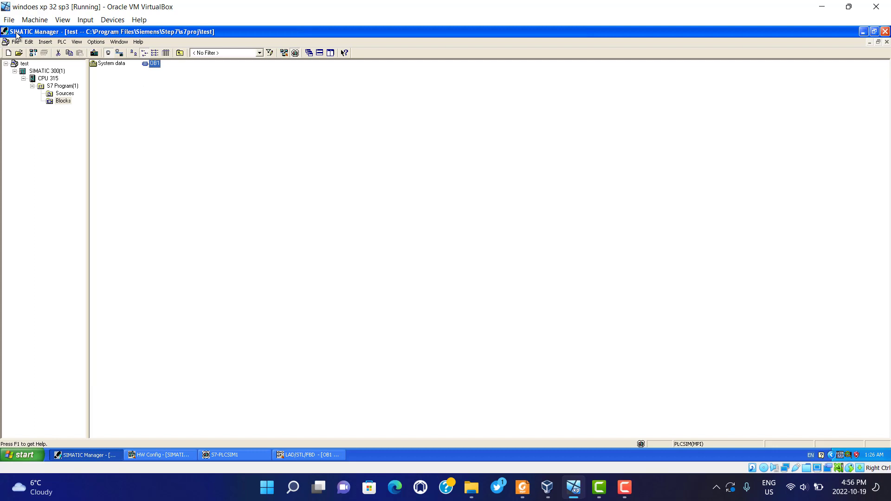
click(44, 71)
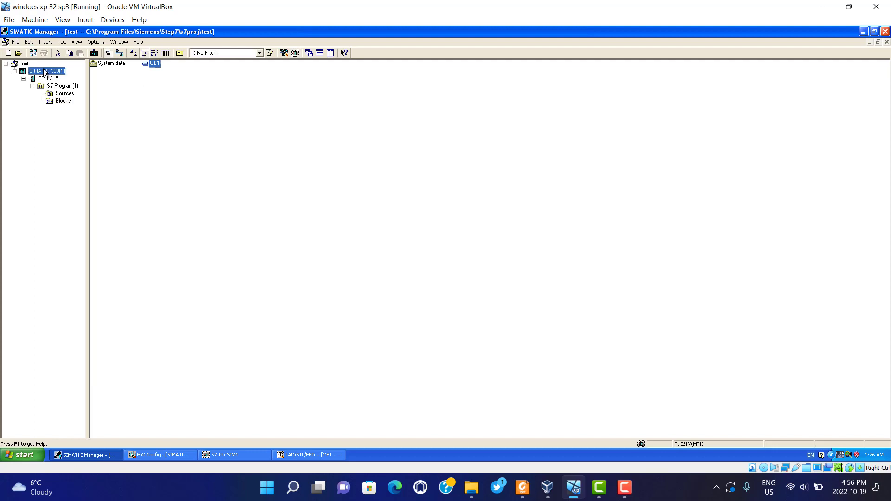
click(93, 54)
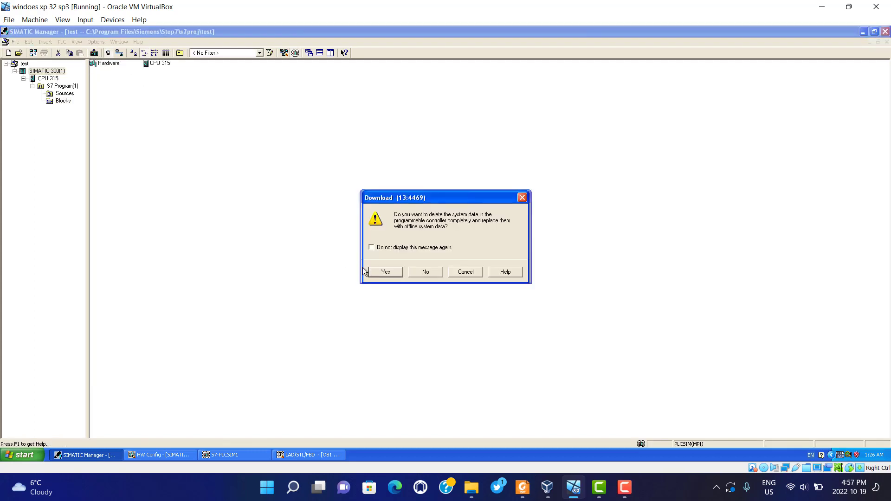
click(385, 272)
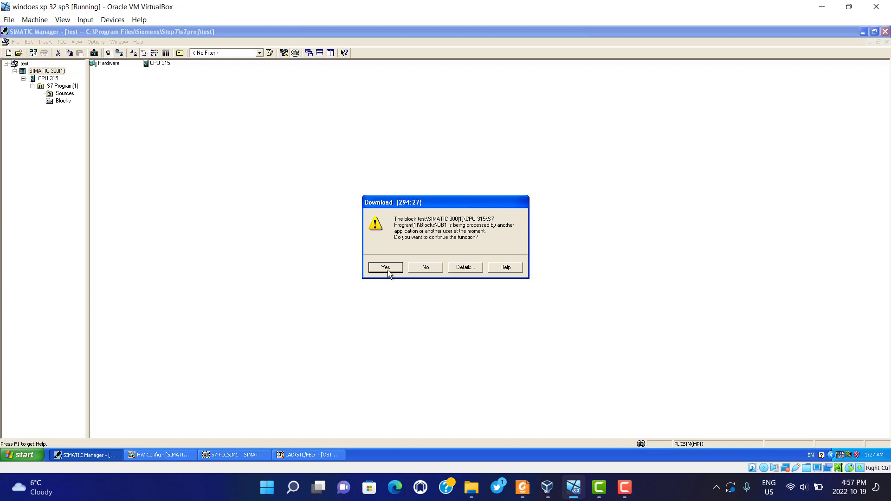
click(388, 269)
click(388, 269)
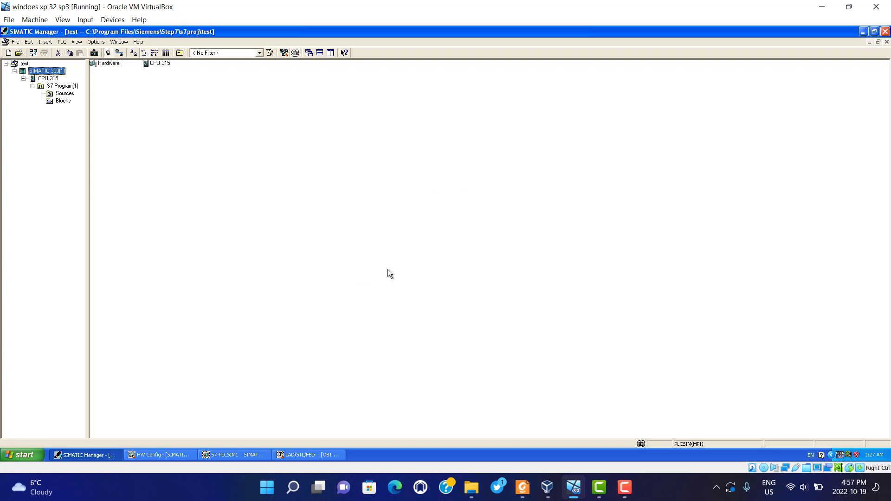
click(63, 102)
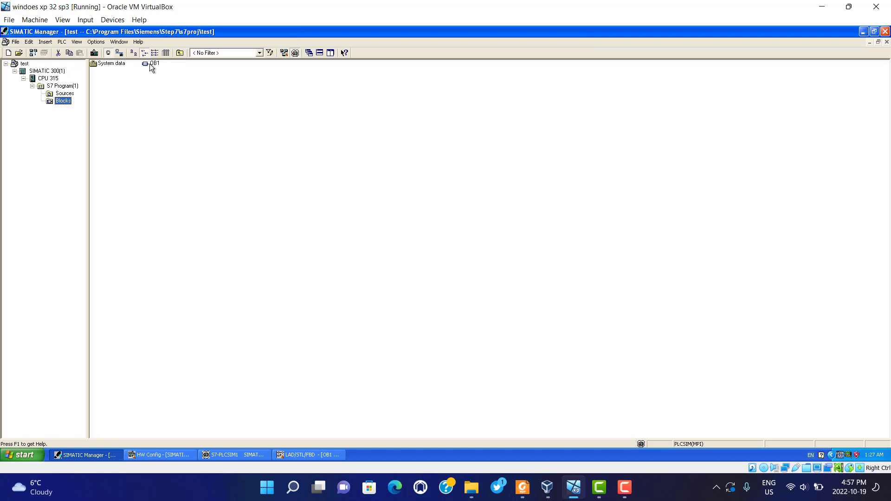
double_click(151, 65)
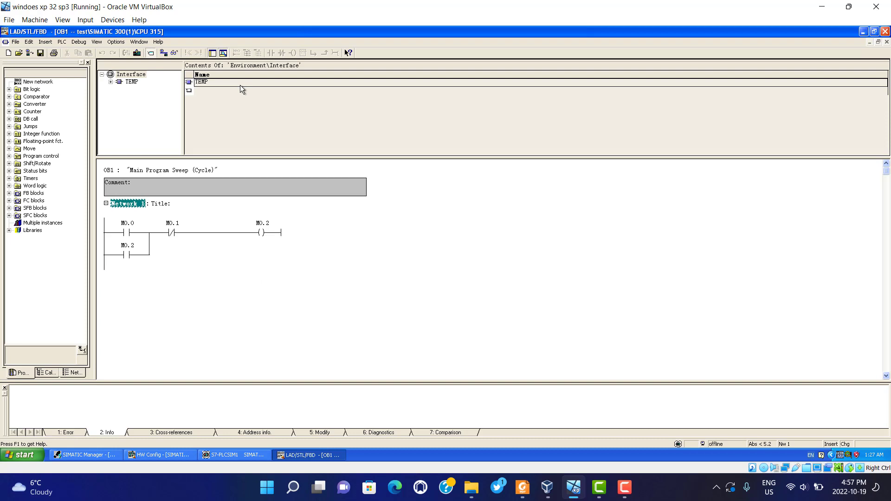
Step: Turn on online monitoring of OB1 and switch the simulated CPU to RUN
click(175, 53)
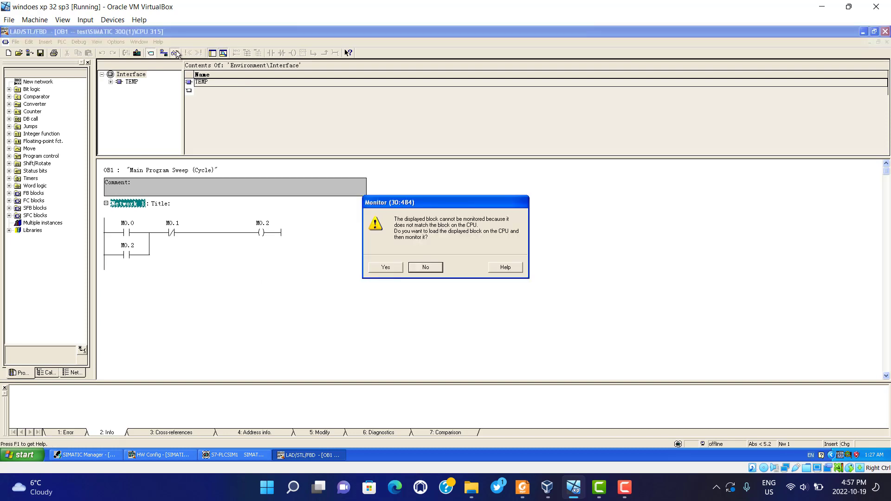
click(387, 268)
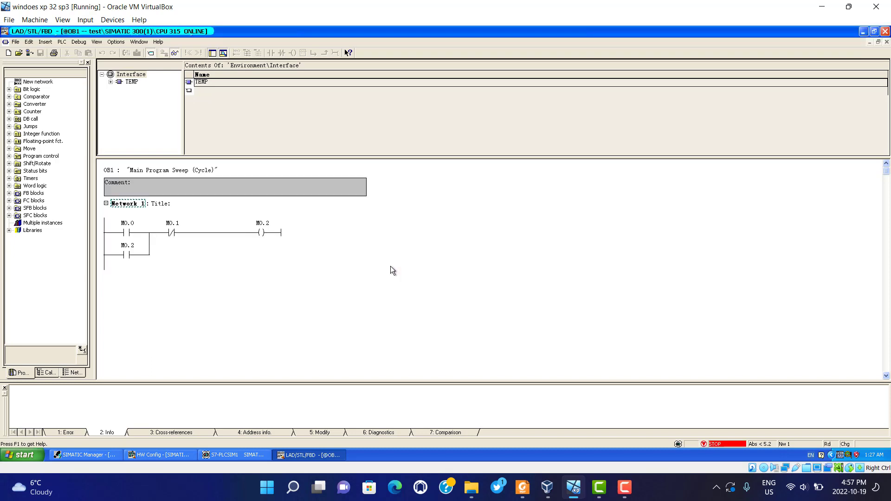
click(220, 454)
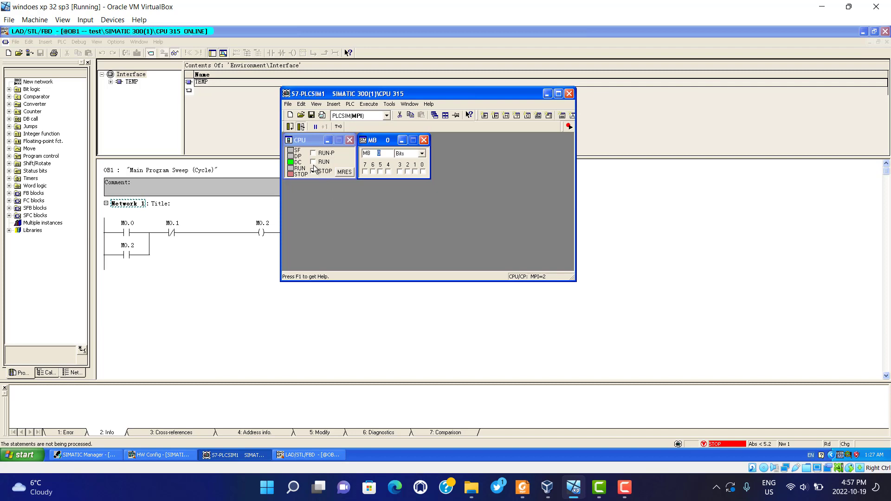
click(315, 162)
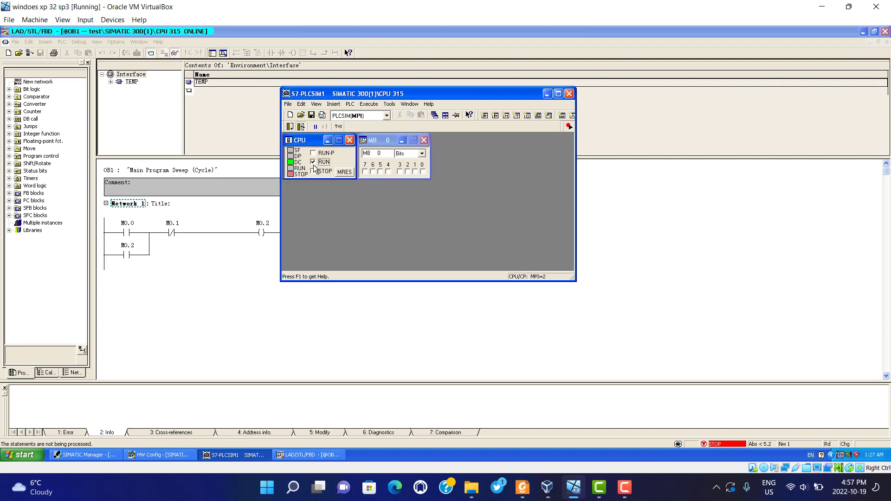
click(548, 93)
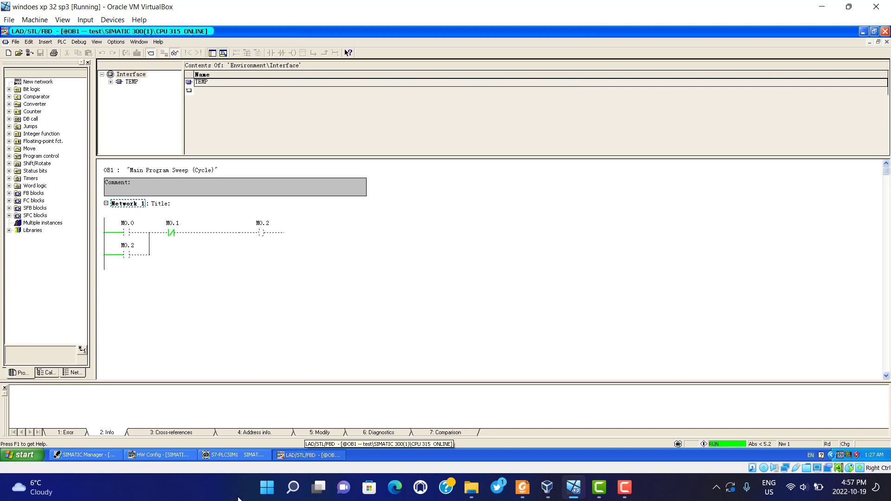
Step: Test the latch in the MB 0 panel: set M0.0, then set and clear M0.1
click(234, 455)
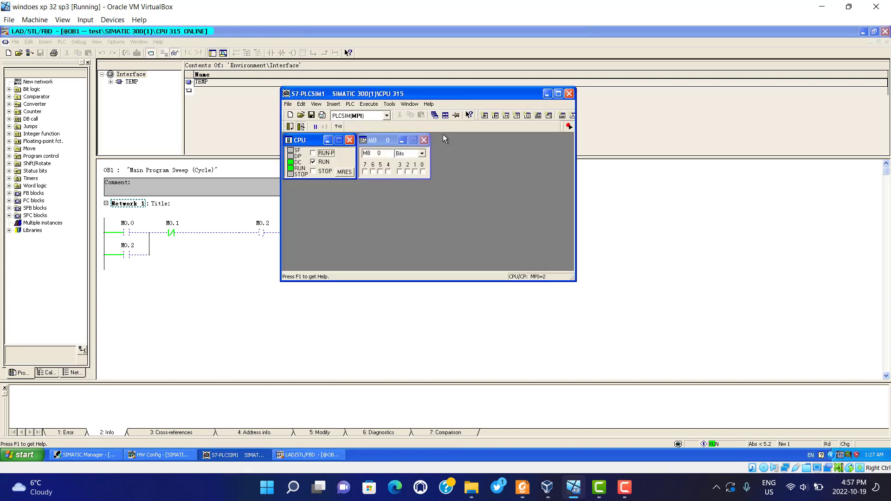
click(424, 171)
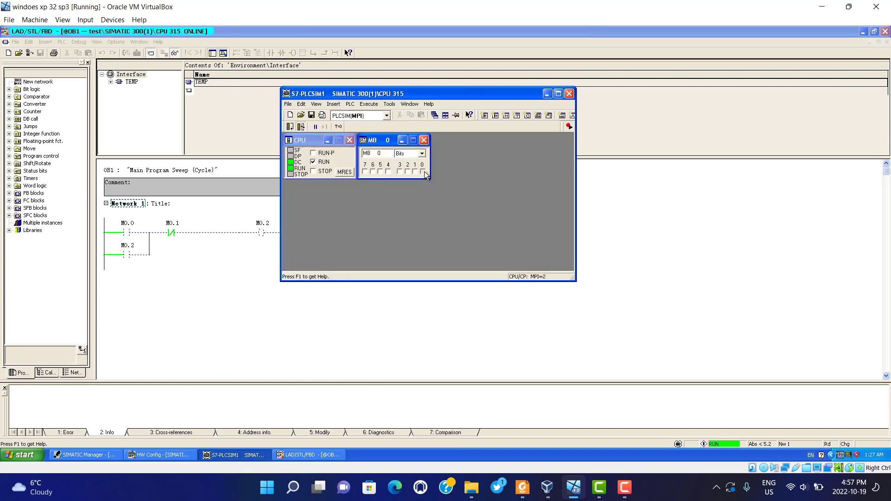
click(424, 171)
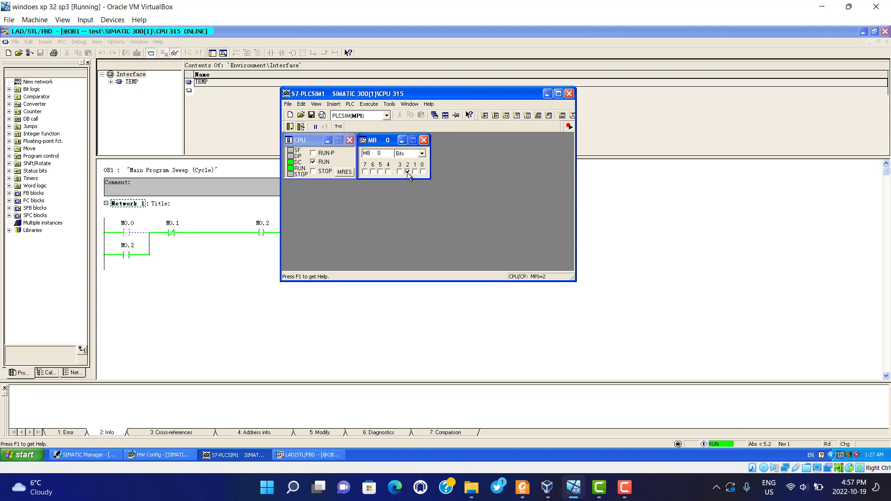
click(416, 172)
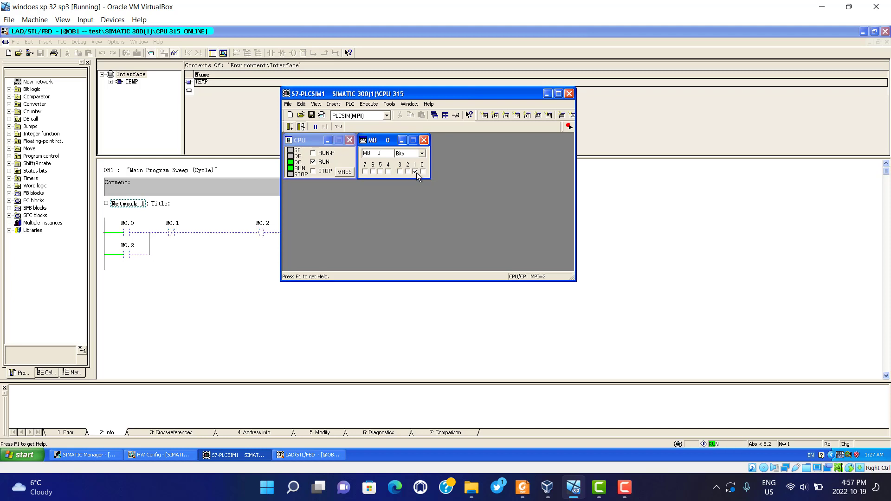
click(416, 172)
click(548, 96)
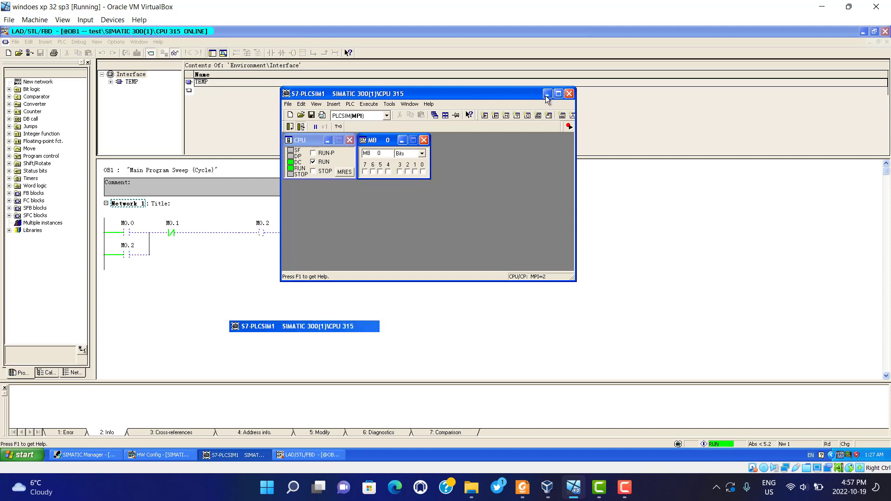
Step: Minimize the ladder editor, SIMATIC Manager and HW Config, then launch InduSoft Web Studio v7.1
click(862, 32)
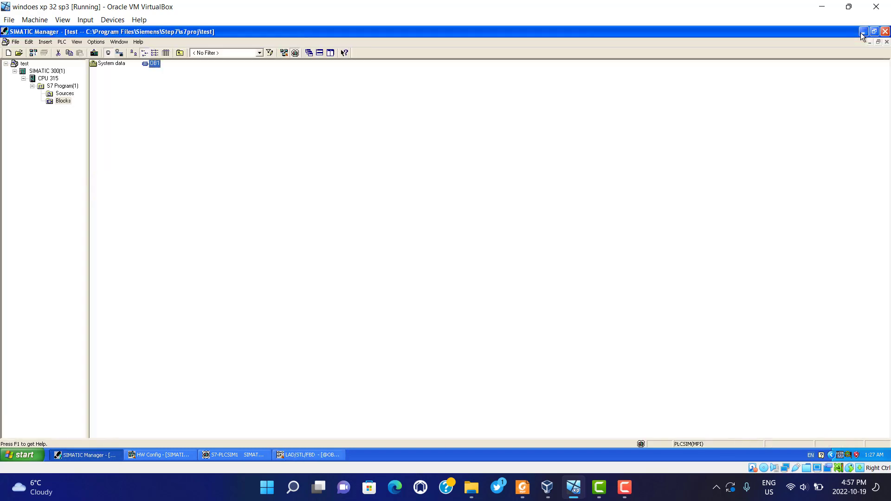
click(862, 32)
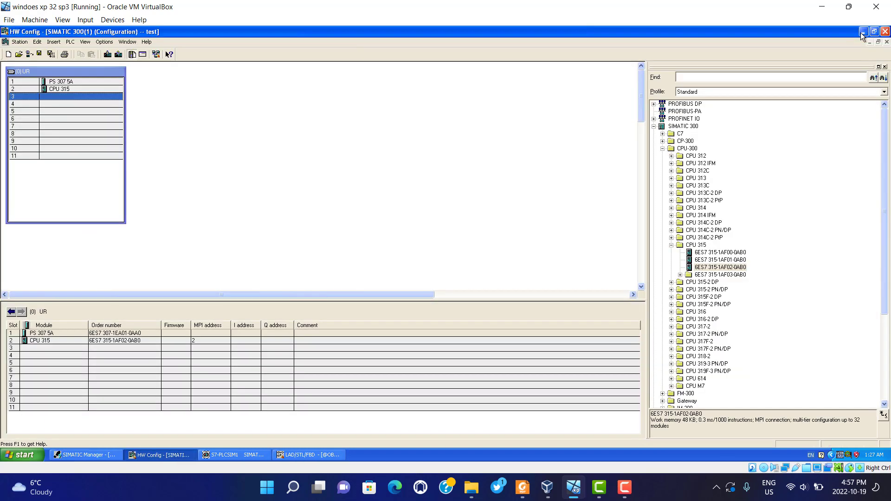
click(863, 32)
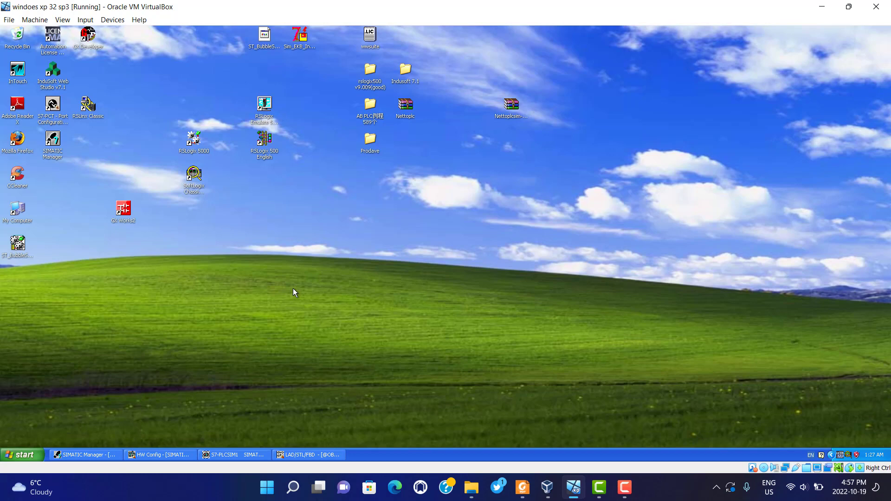
double_click(57, 88)
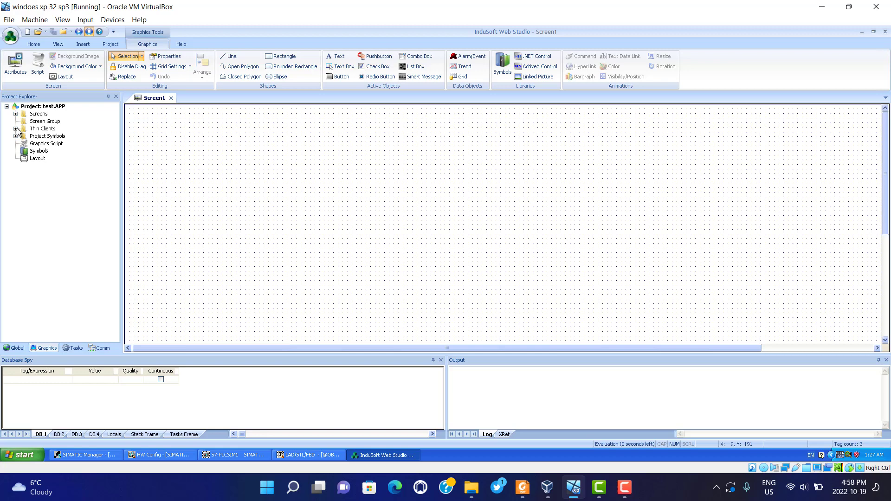
Step: Create the InduSoft project test1 as an empty application at 1920×940, declining to overwrite test
click(28, 36)
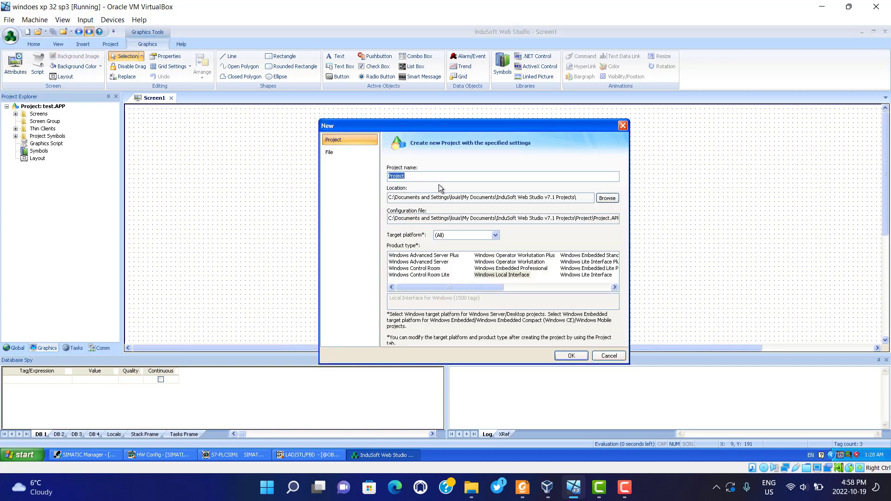
text(test)
click(571, 358)
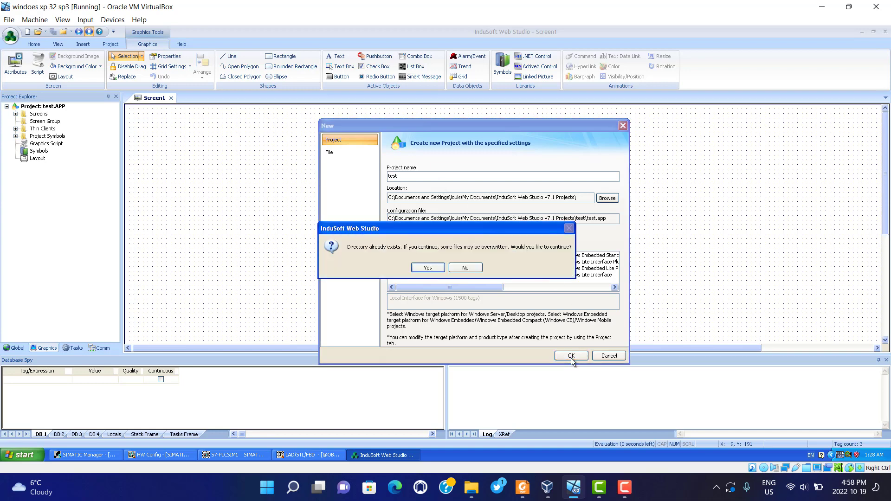
click(465, 268)
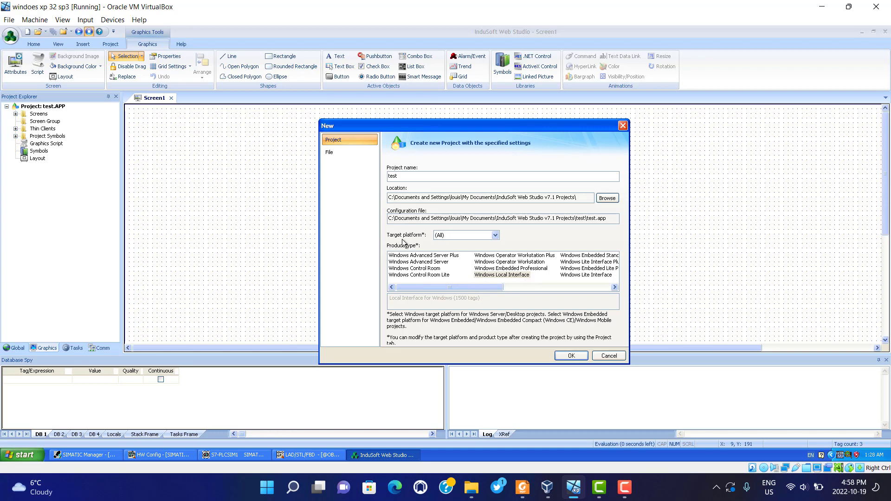
click(496, 236)
click(496, 235)
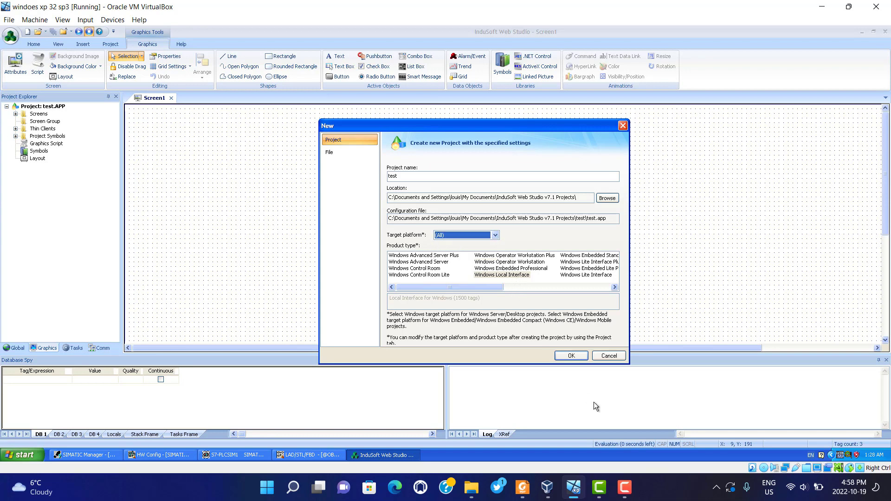
click(571, 356)
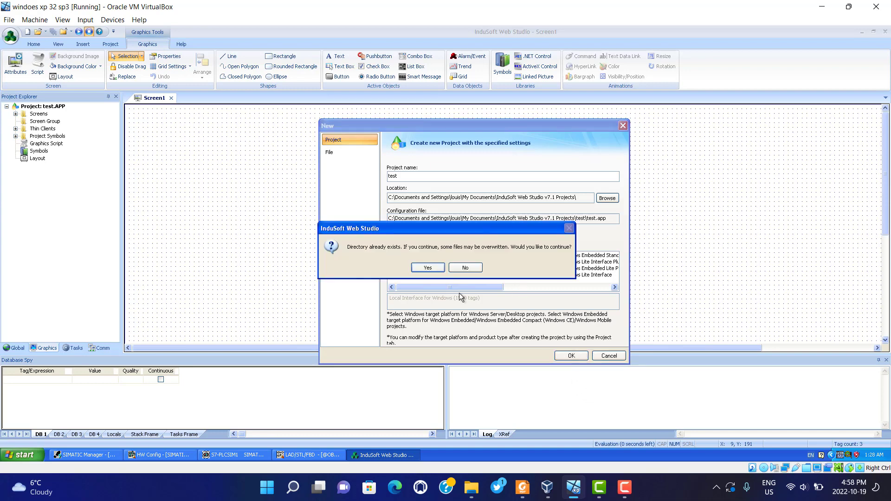
click(466, 268)
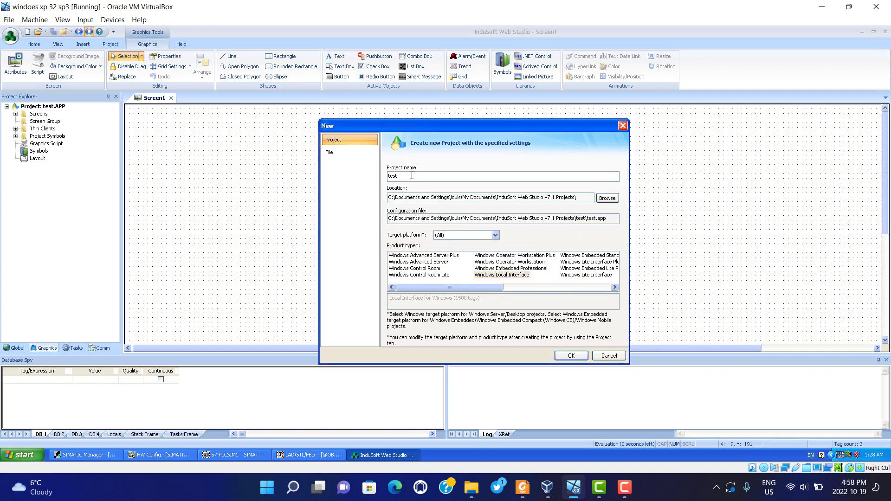
text(1)
click(572, 356)
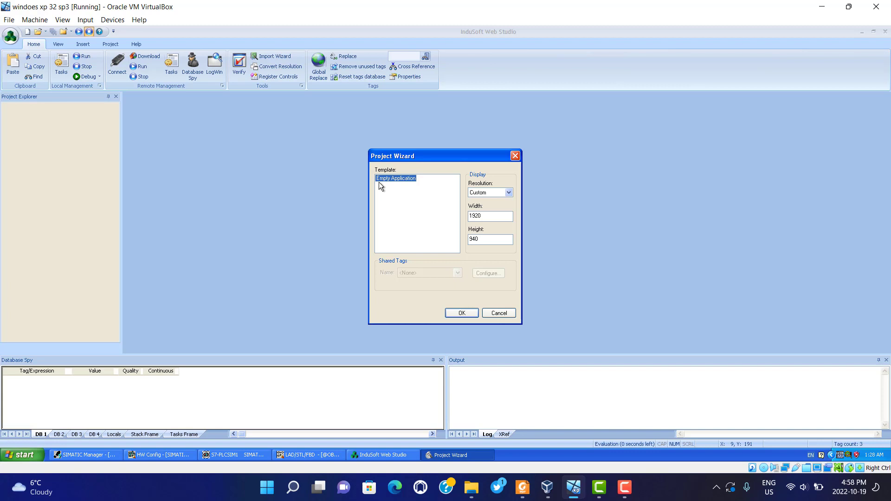
click(460, 315)
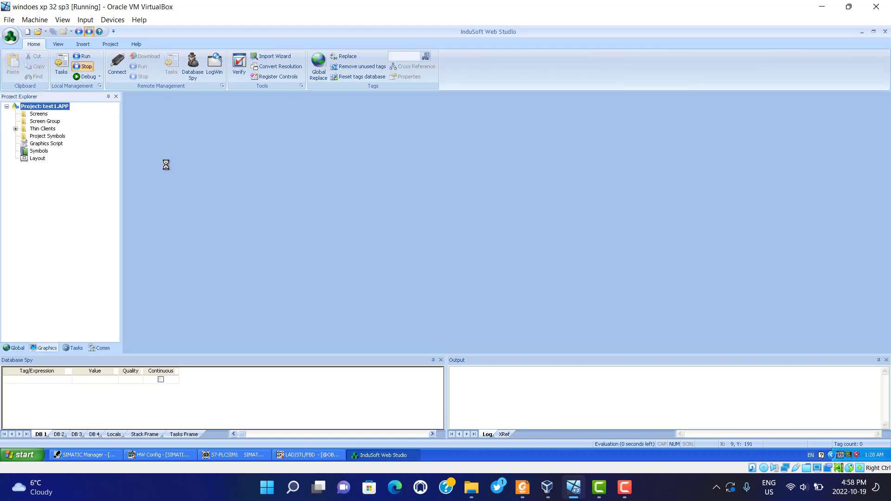
Step: Insert a new screen, Screen2, into the Screens folder with the description 'test'
click(34, 116)
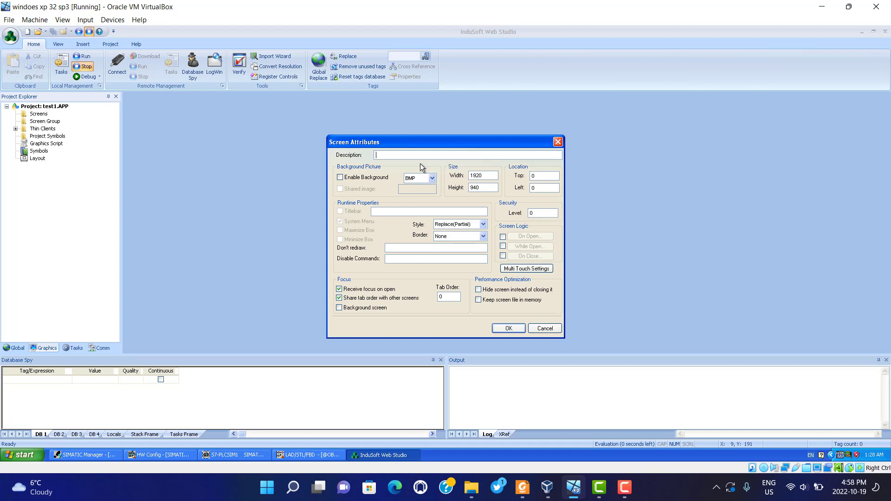
click(418, 154)
text(test1)
click(508, 328)
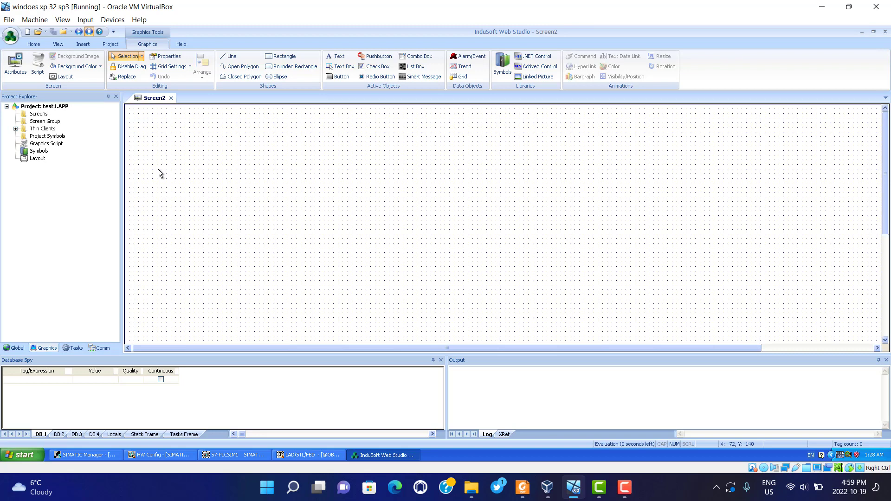
Step: From the Comm settings' Drivers list, pick the Siemens MPI Protocol - S7 driver and close the dialog
click(45, 116)
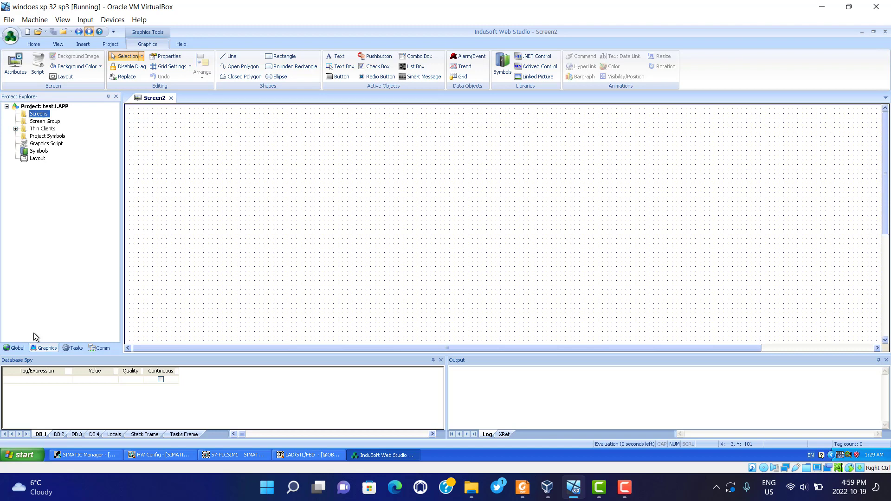
click(105, 349)
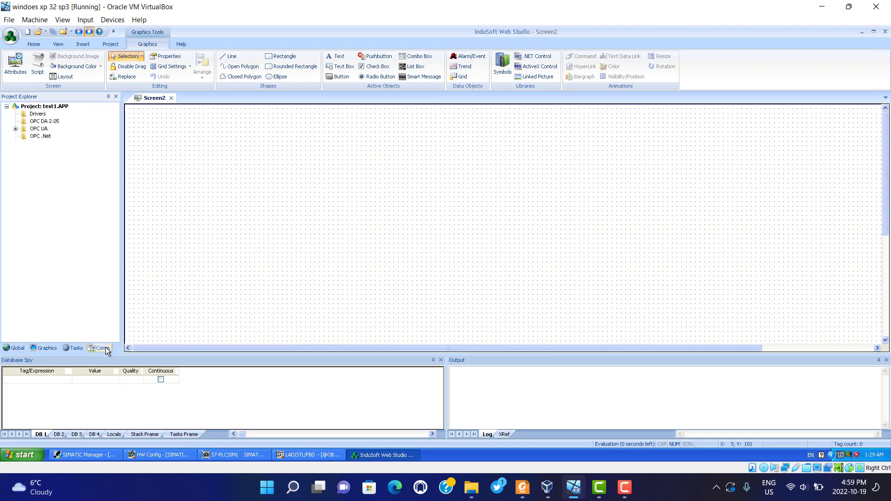
click(37, 115)
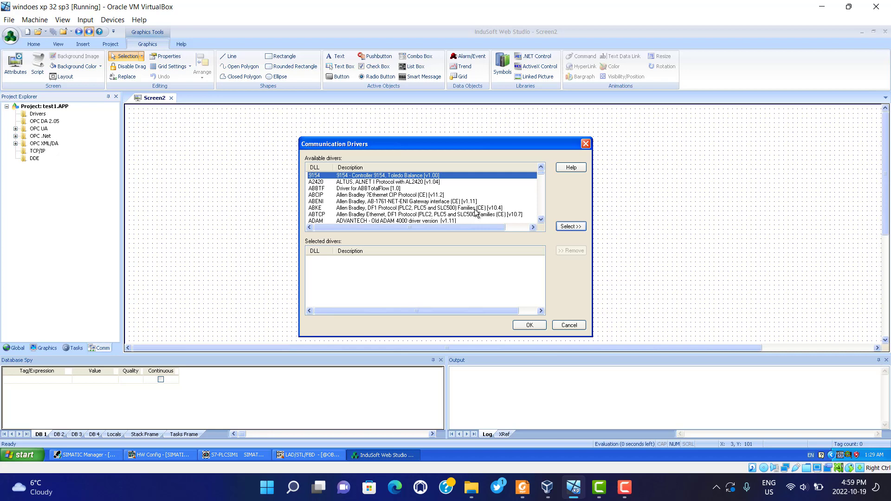
scroll(543, 205, down, 8)
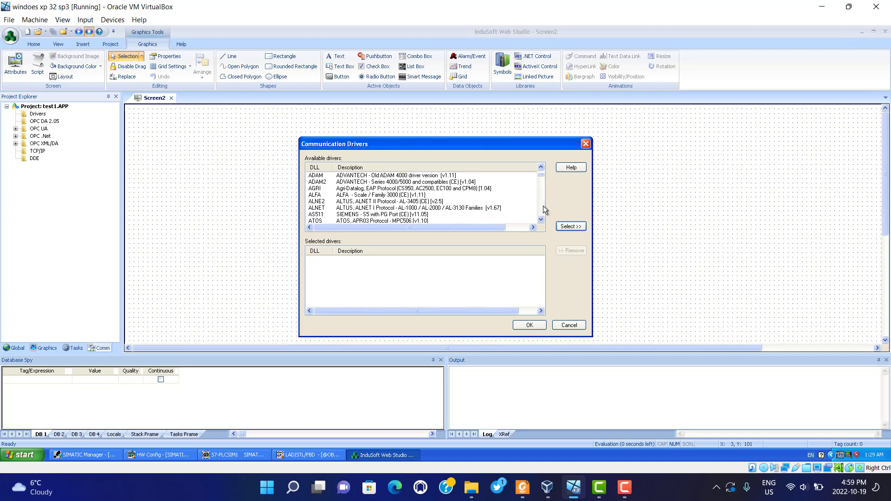
scroll(543, 205, down, 10)
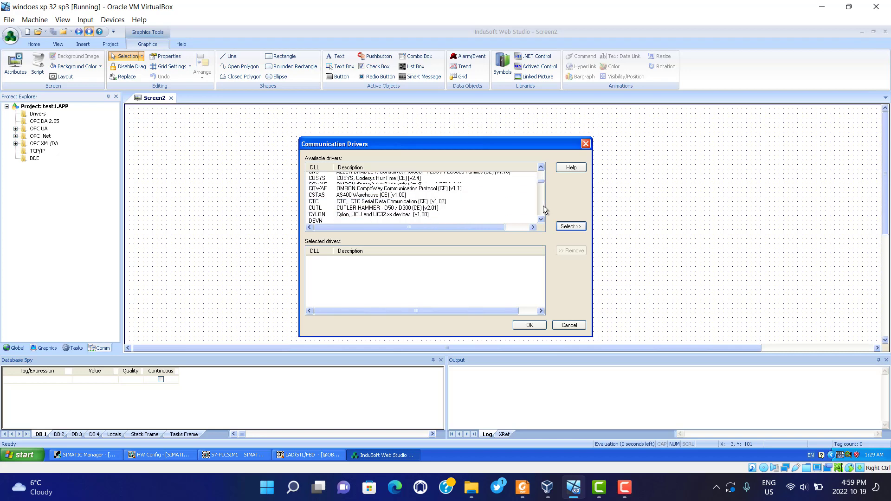
scroll(543, 205, down, 8)
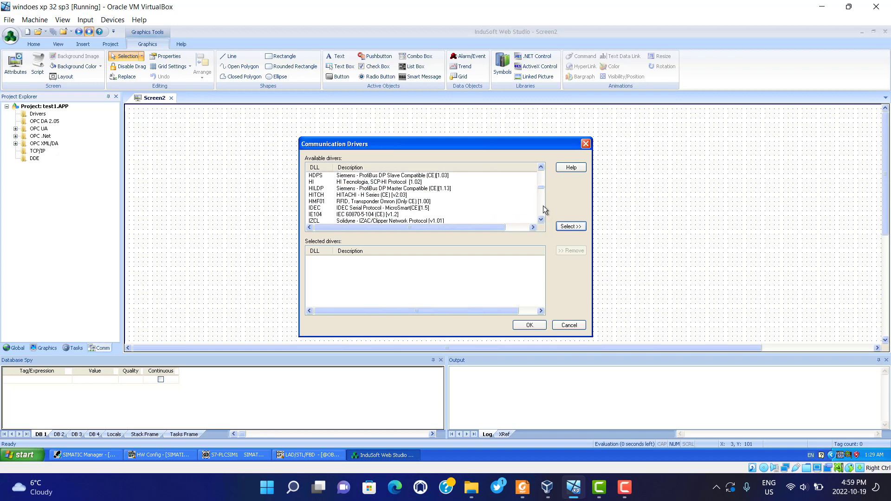
scroll(543, 206, down, 4)
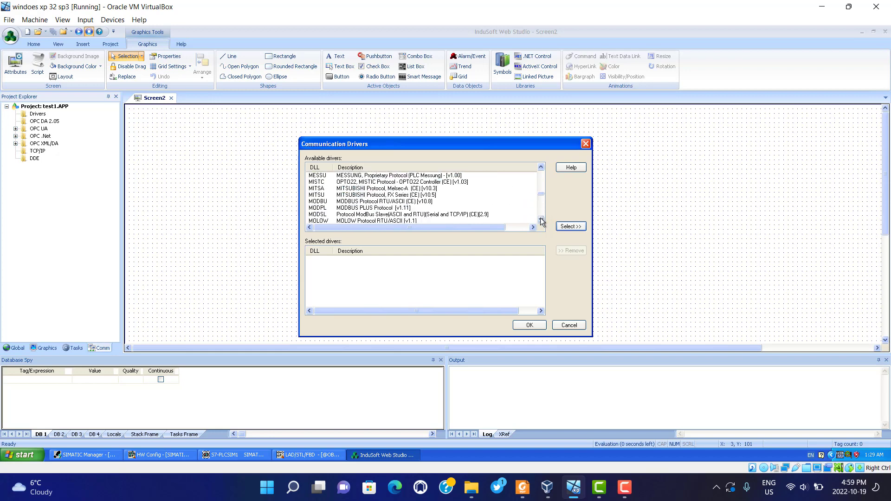
click(541, 219)
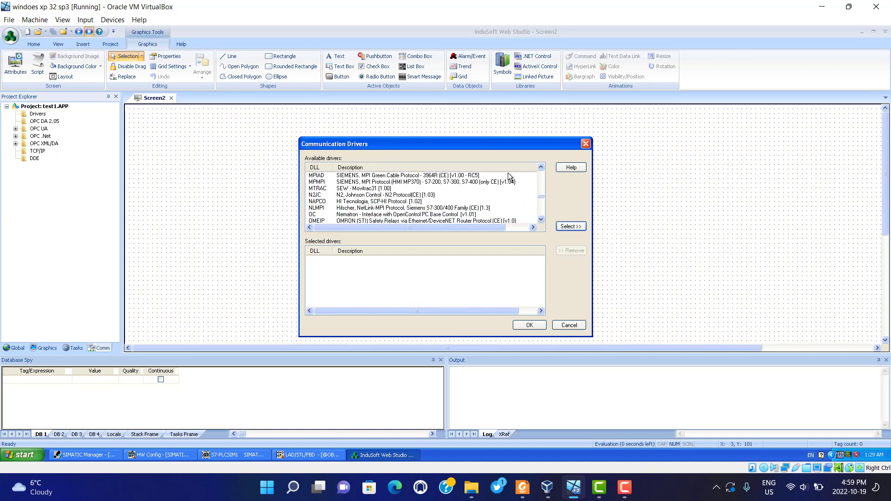
click(541, 167)
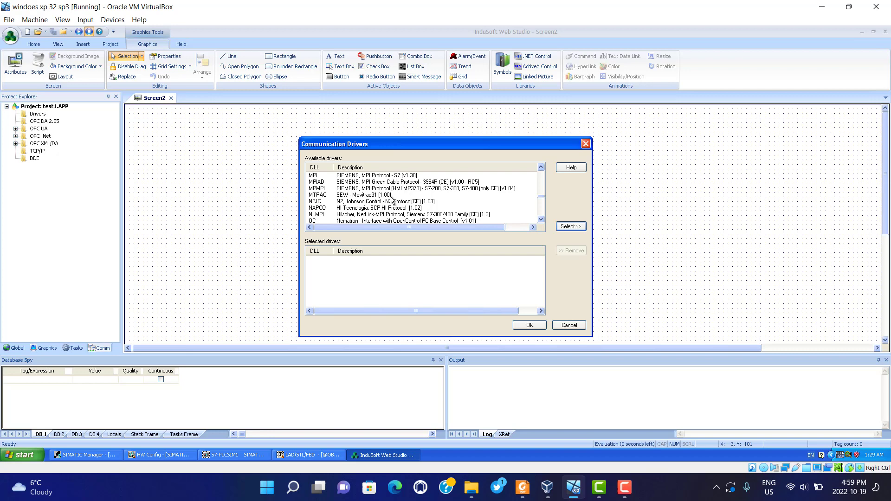
click(356, 180)
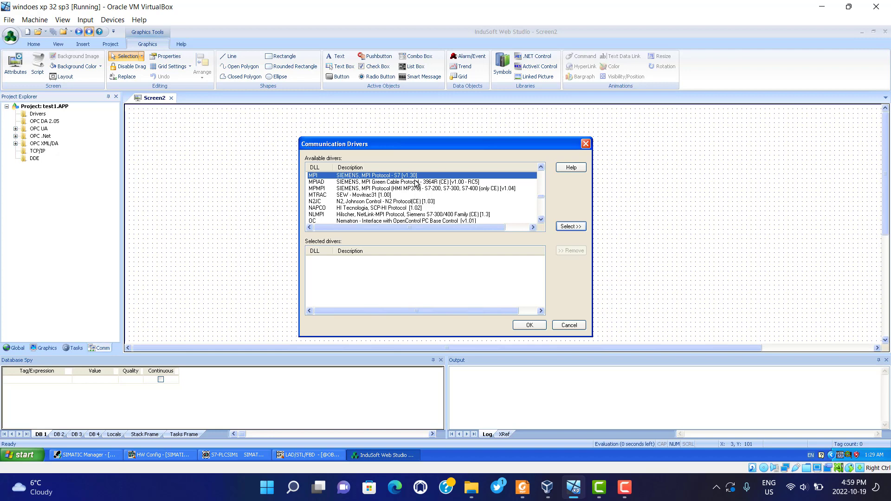
click(530, 325)
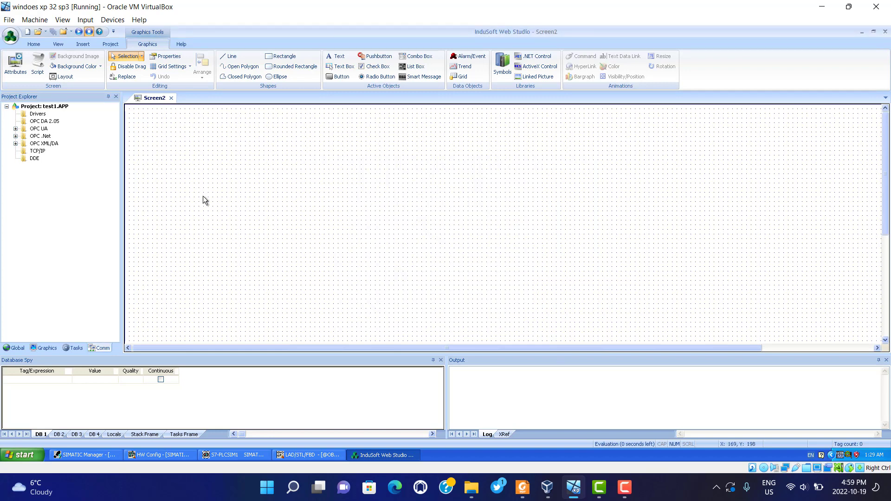
Step: Move SIEMENS, MPI Protocol - S7 into the selected drivers in Add/Remove drivers and confirm
right_click(33, 119)
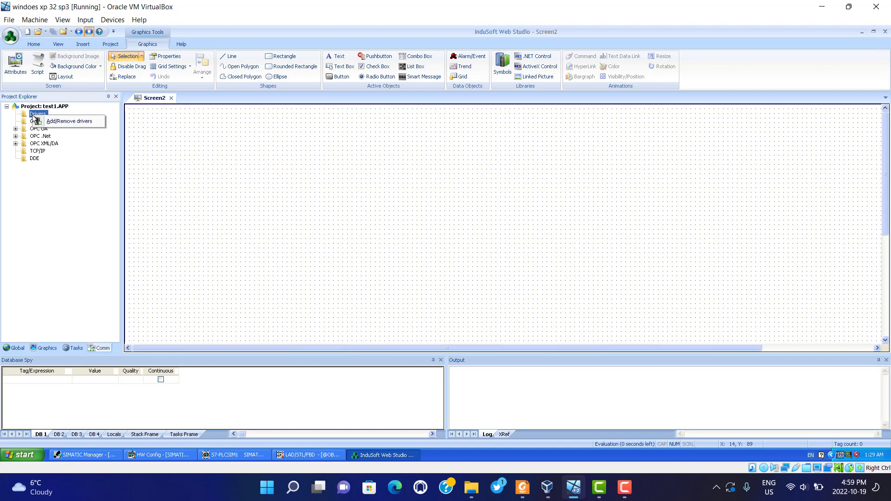
click(56, 122)
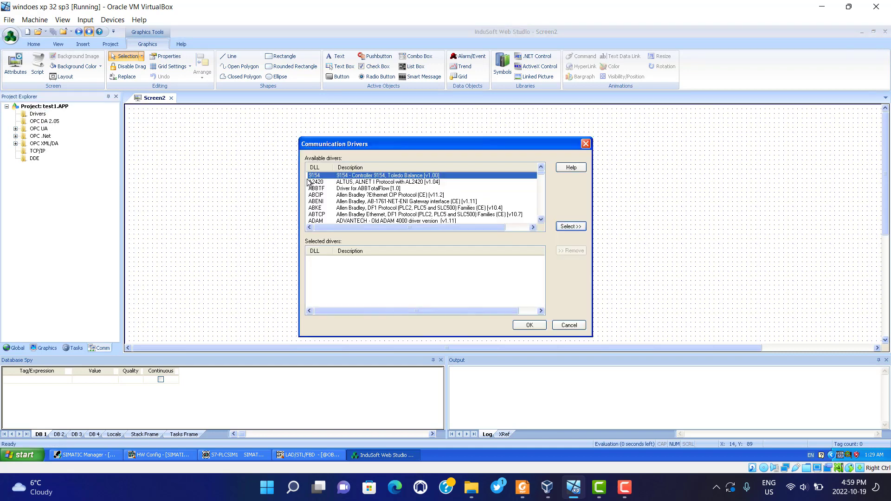
scroll(542, 208, down, 10)
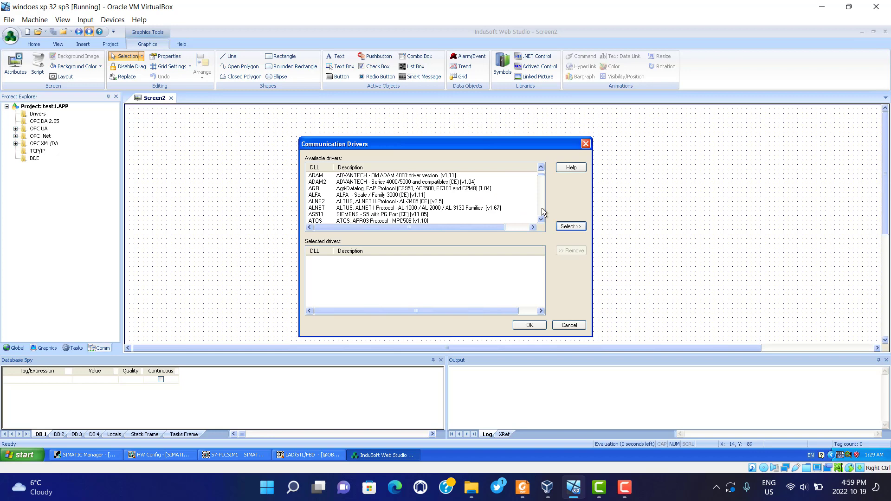
scroll(541, 208, down, 12)
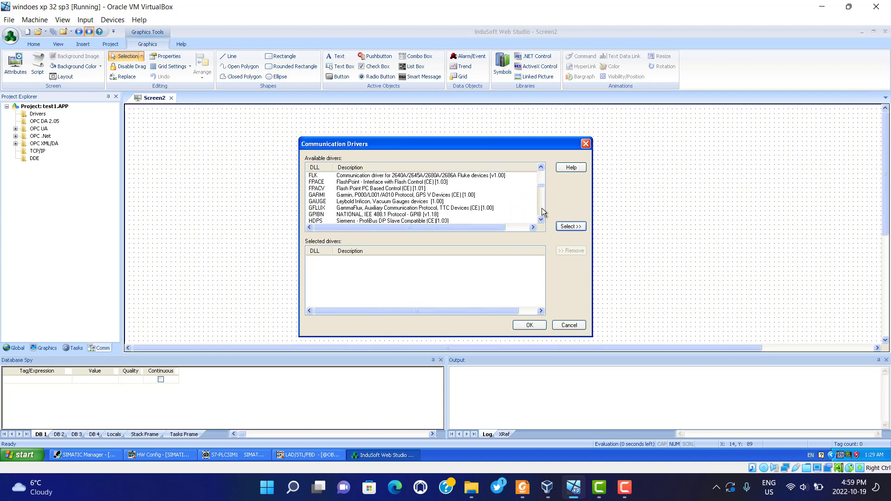
scroll(542, 208, down, 10)
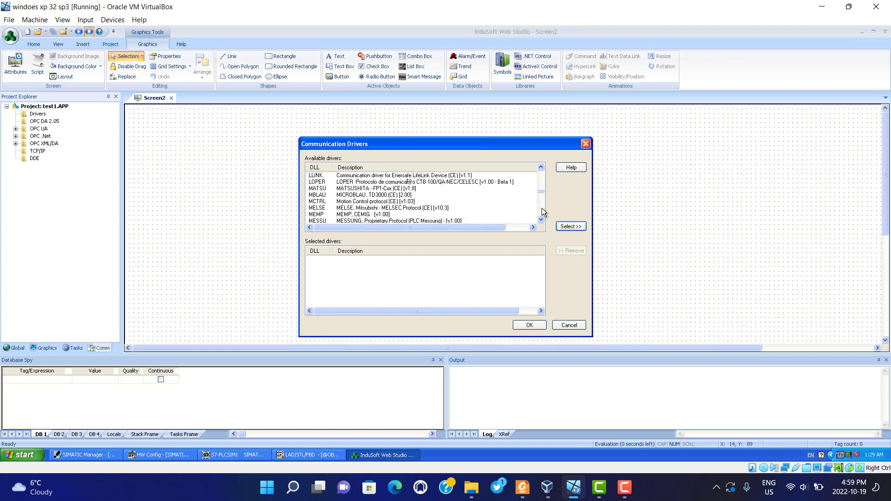
scroll(541, 208, down, 3)
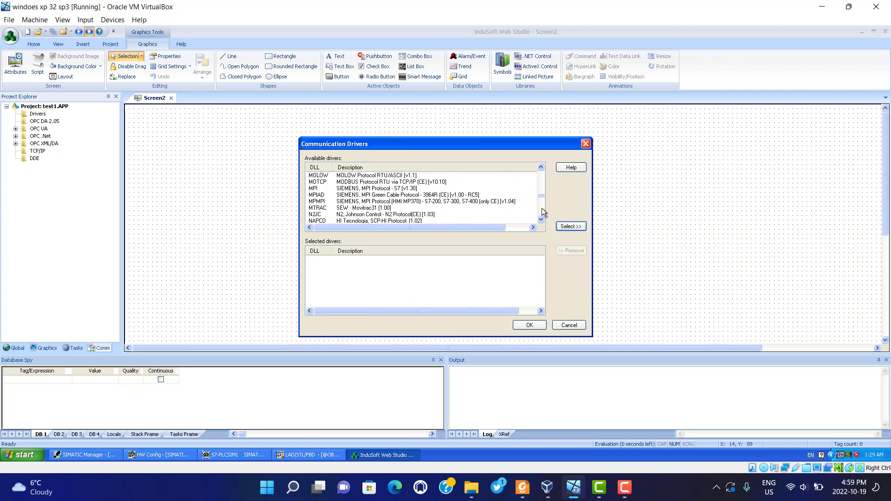
click(411, 189)
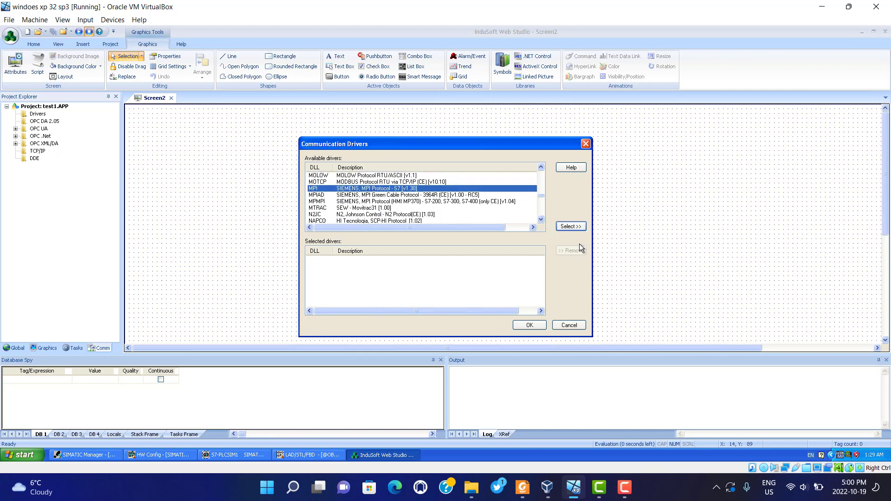
click(569, 226)
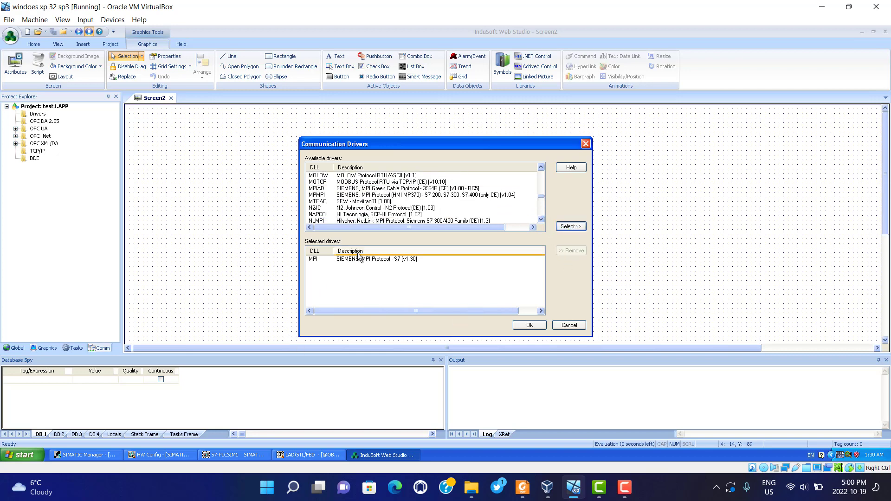
click(368, 259)
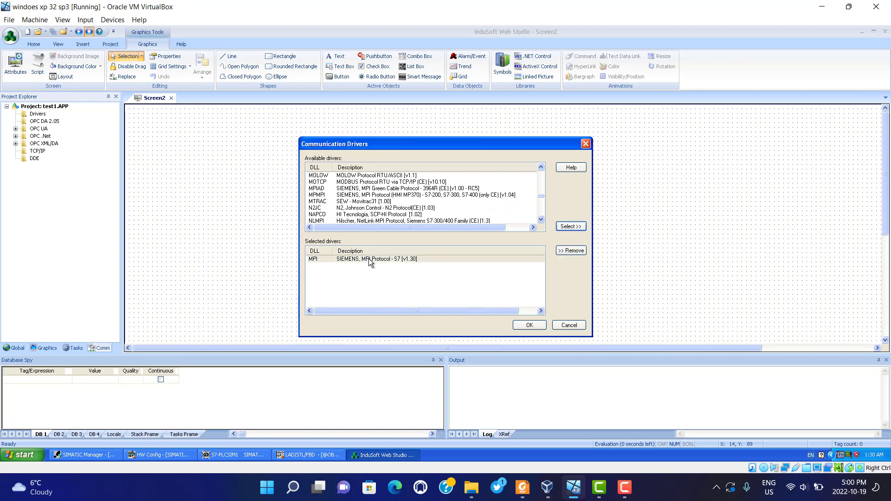
click(530, 325)
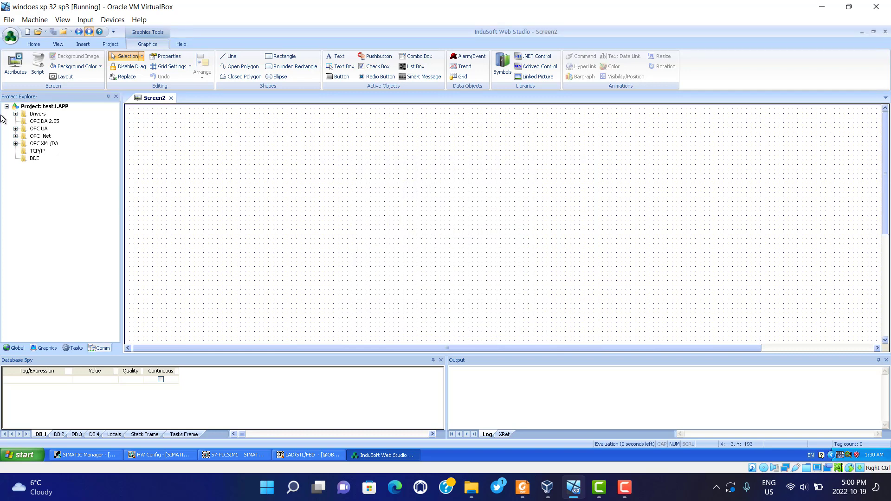
Step: Expand Drivers and then MPI in the project tree to show MAIN DRIVER SHEET
click(15, 115)
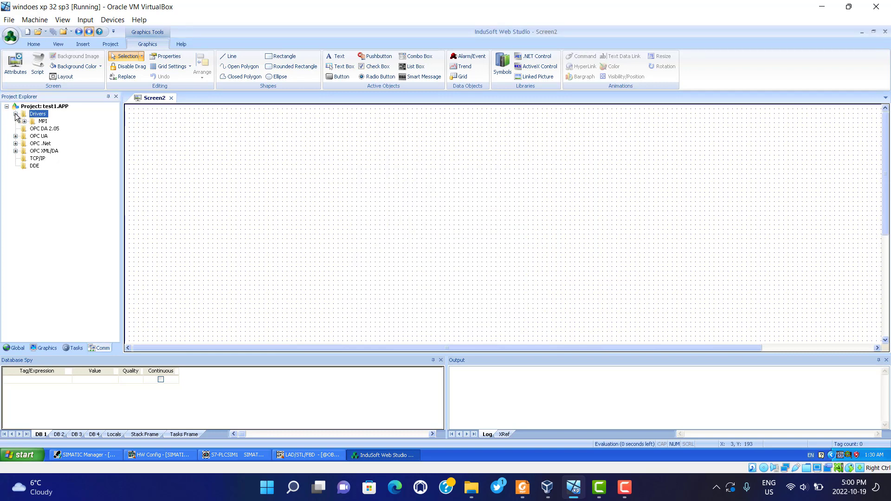
click(42, 122)
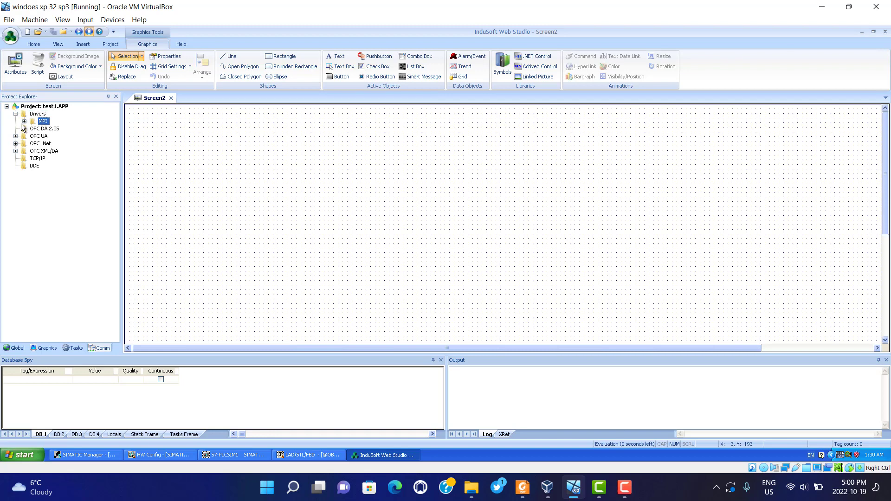
click(24, 122)
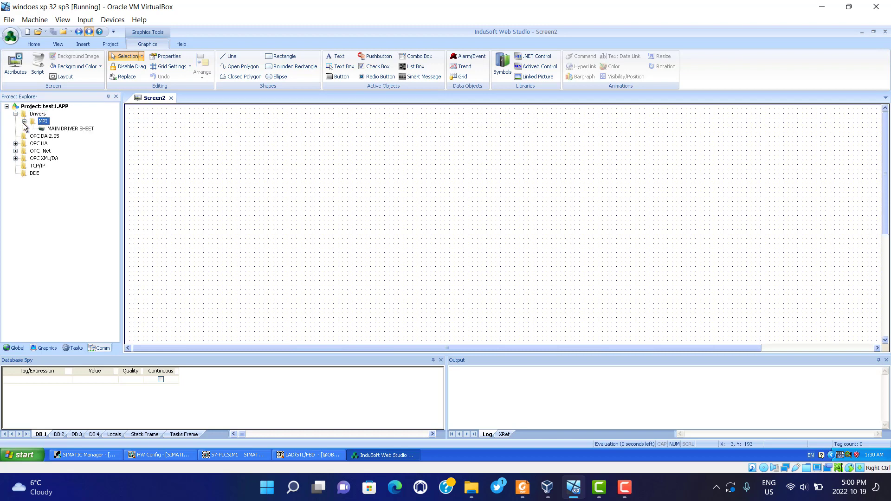
click(70, 129)
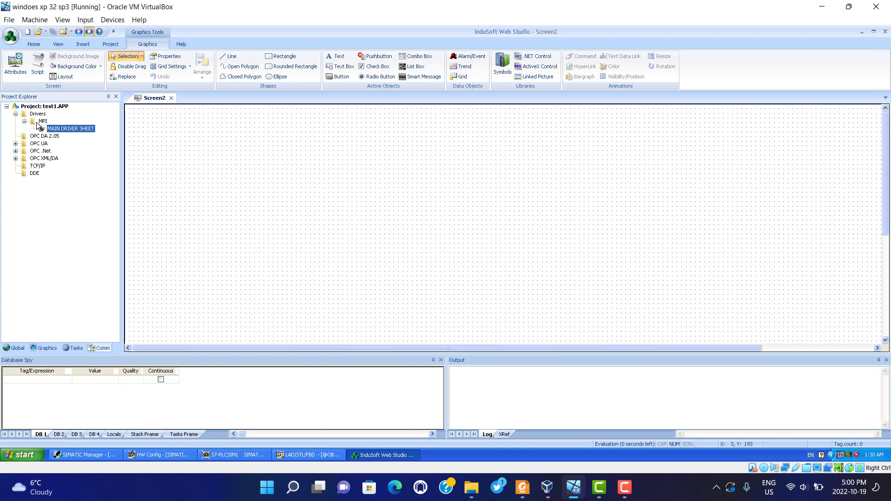
click(333, 179)
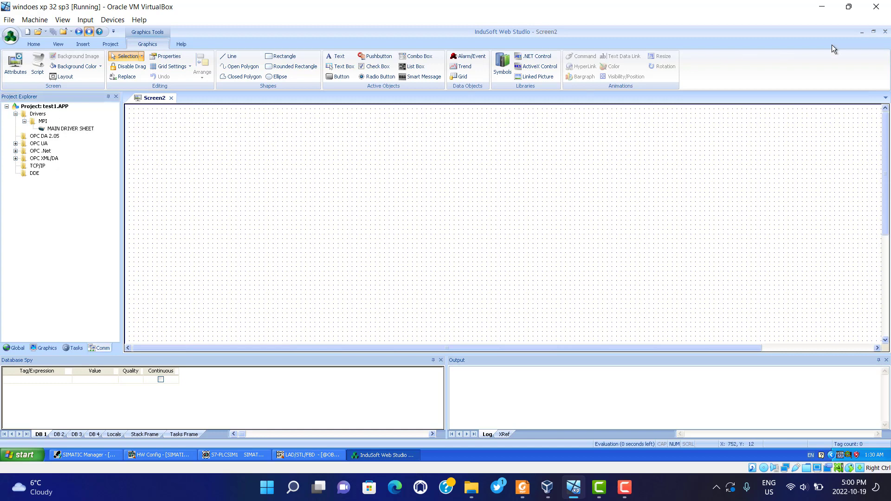
click(860, 32)
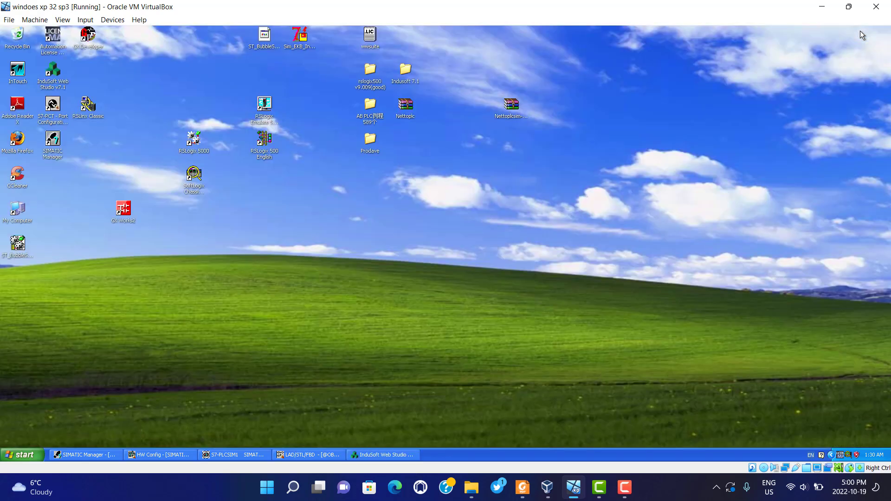
double_click(370, 145)
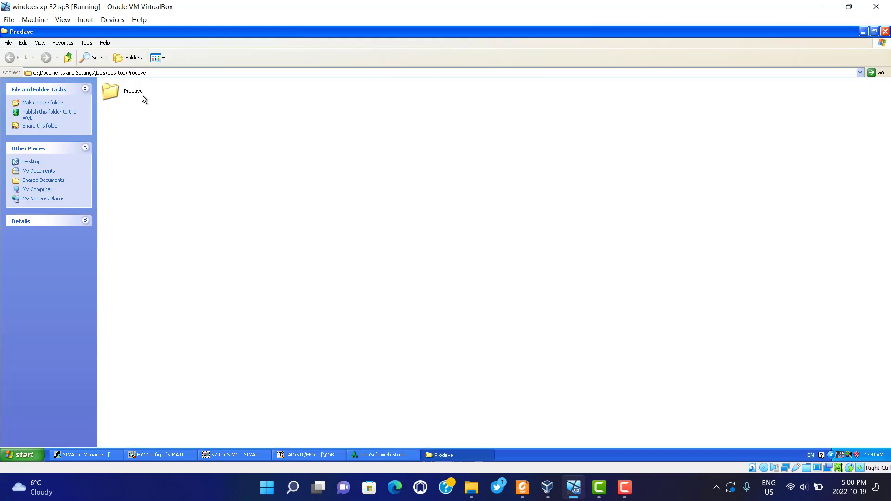
double_click(129, 95)
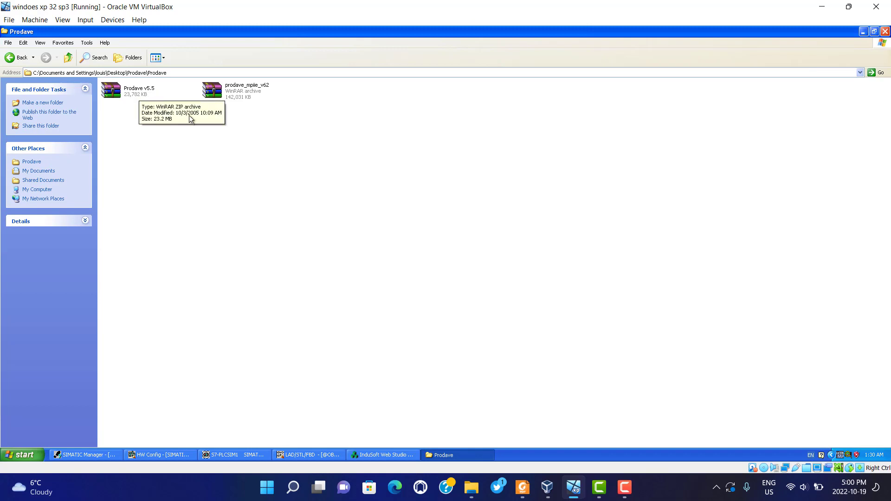
click(863, 32)
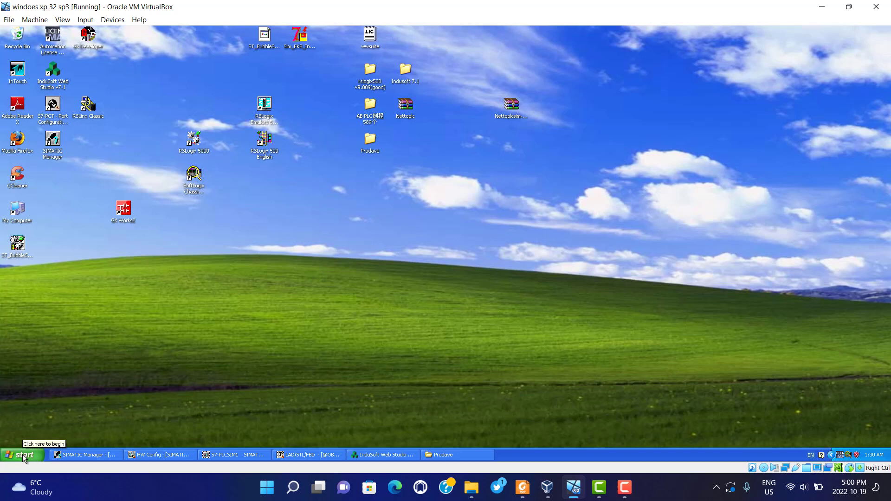
click(379, 455)
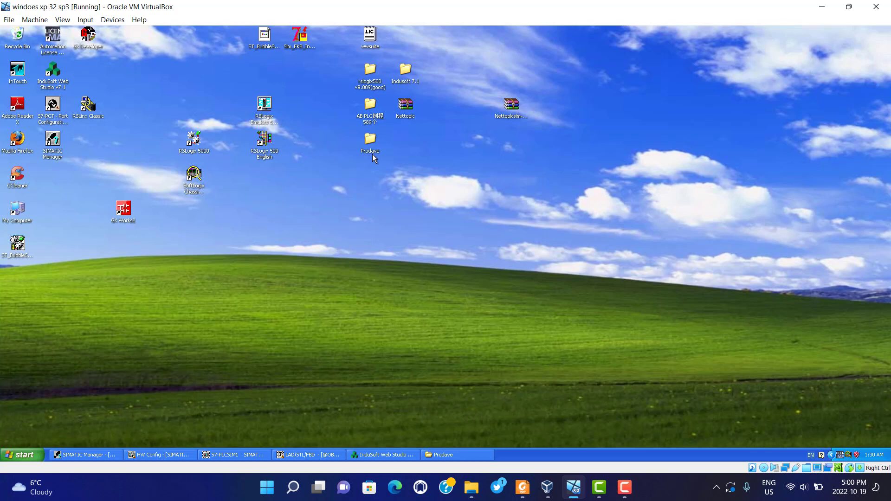
Step: Open the MPI MAIN DRIVER SHEET and create a Boolean tag named start in row 1
click(383, 455)
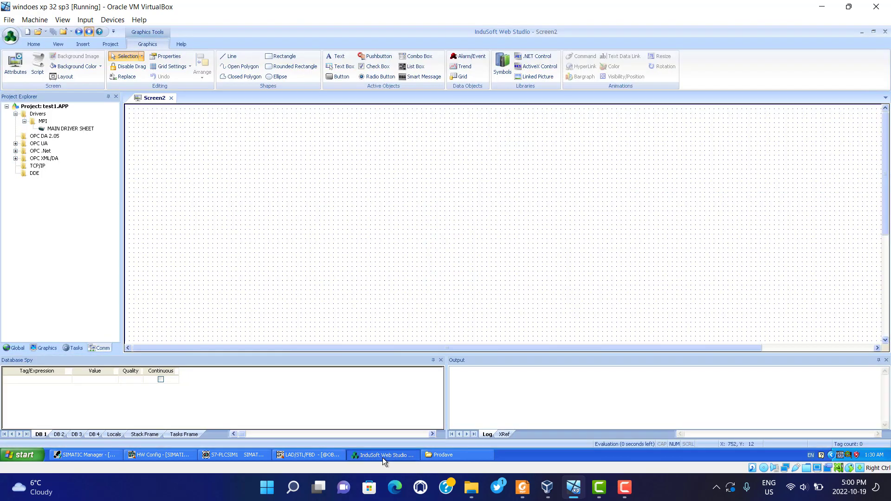
double_click(68, 129)
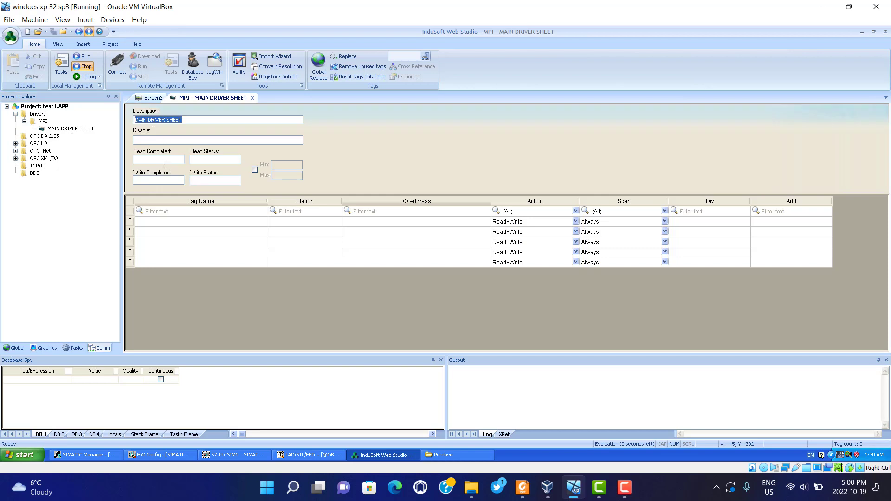
click(168, 222)
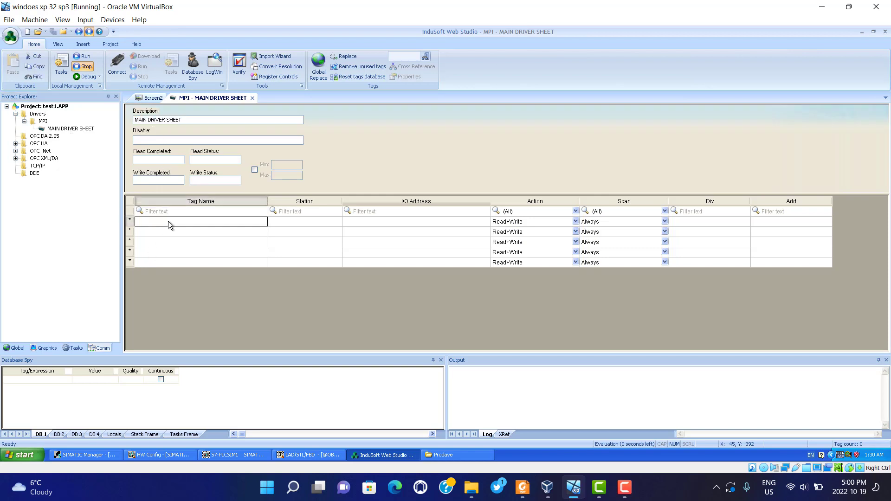
text(start)
key(Return)
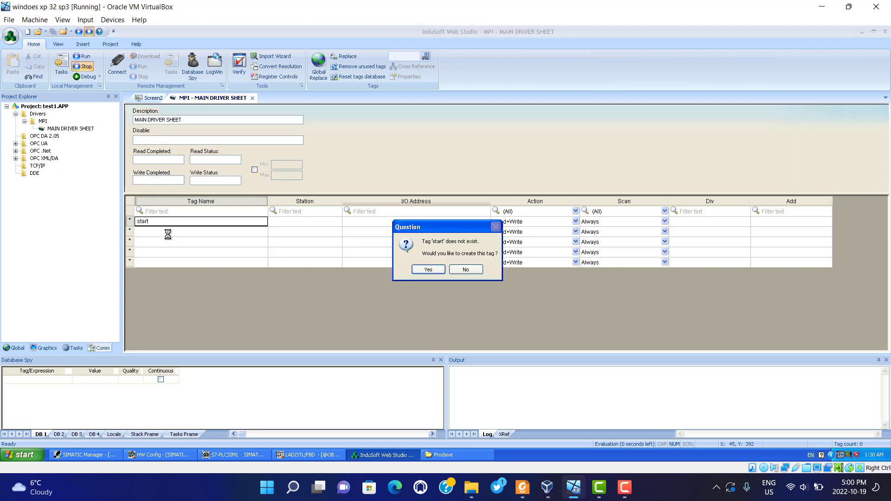
click(428, 270)
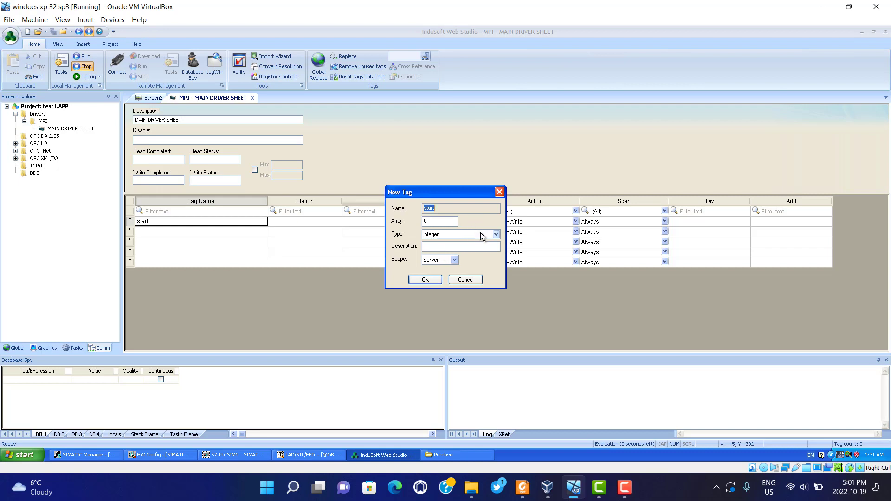
click(496, 235)
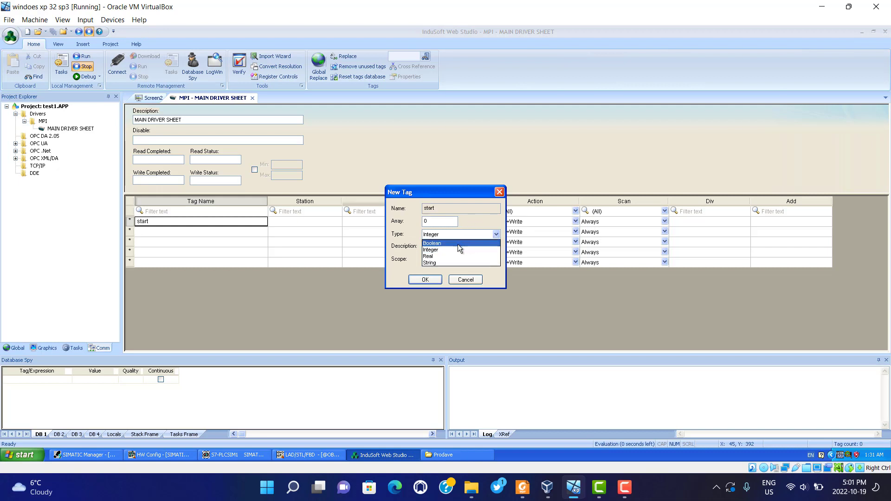
click(458, 244)
click(424, 280)
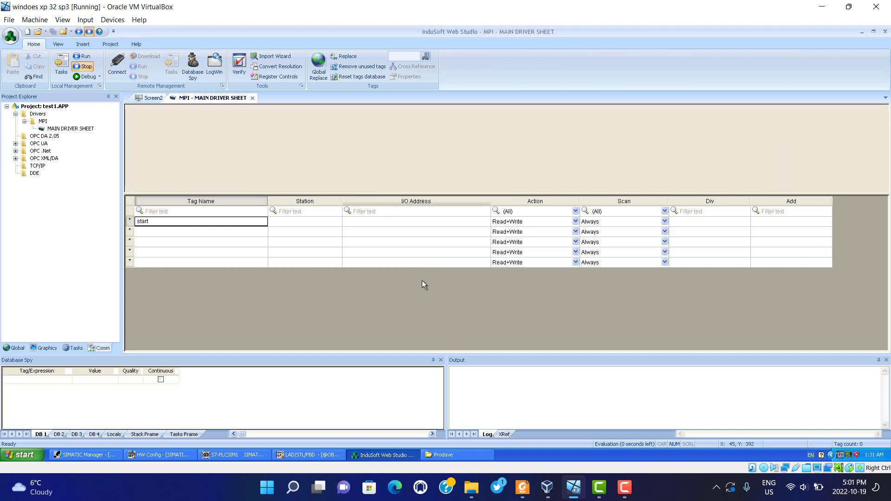
Step: Create a Boolean tag named stop in row 2
click(144, 233)
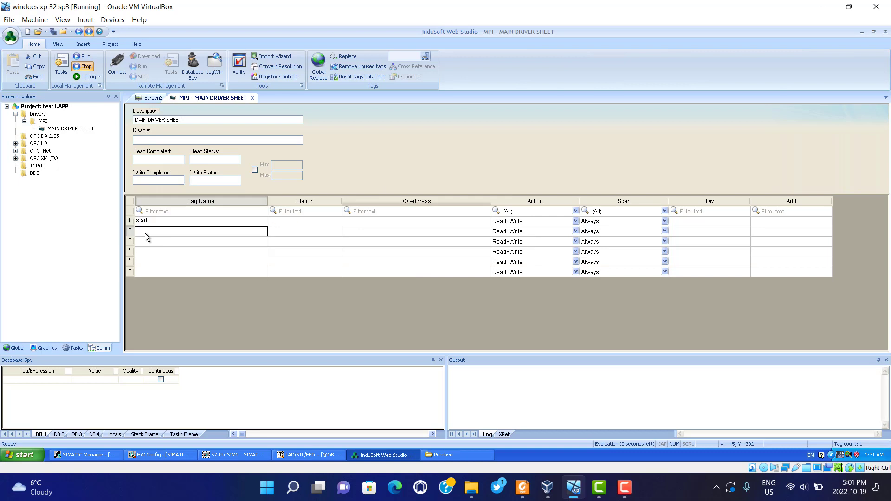
text(stop)
key(Return)
click(424, 267)
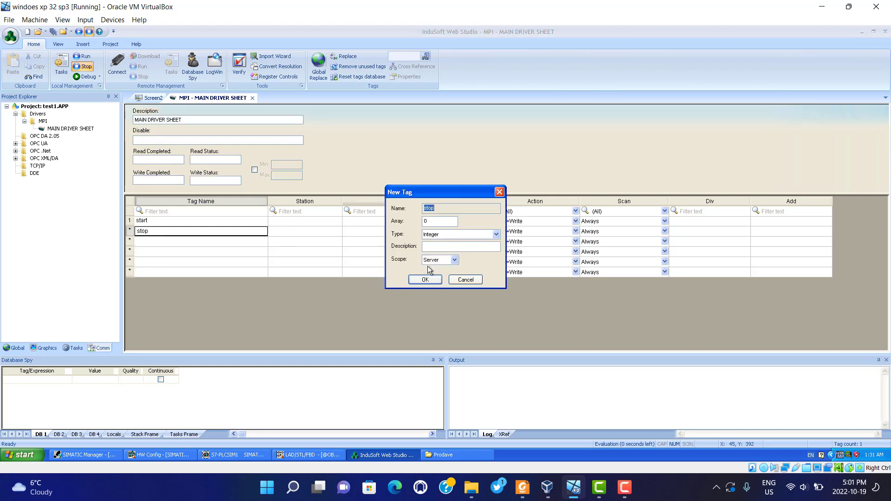
click(496, 234)
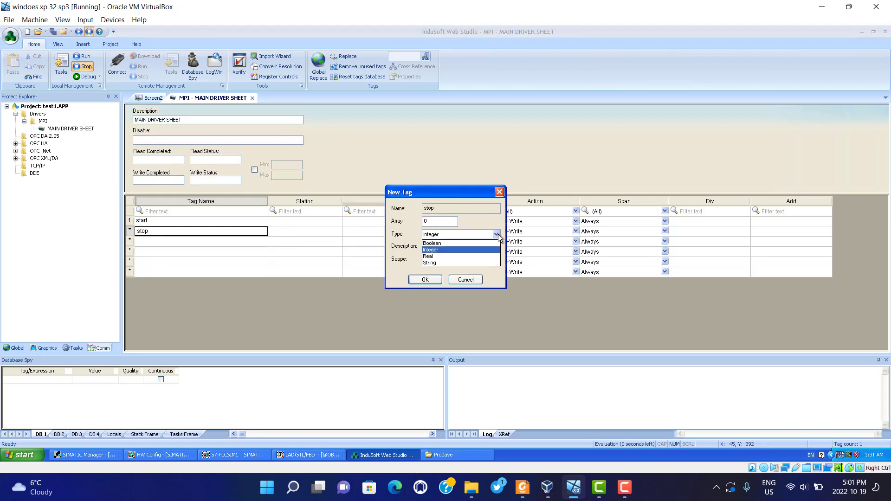
click(467, 242)
click(425, 280)
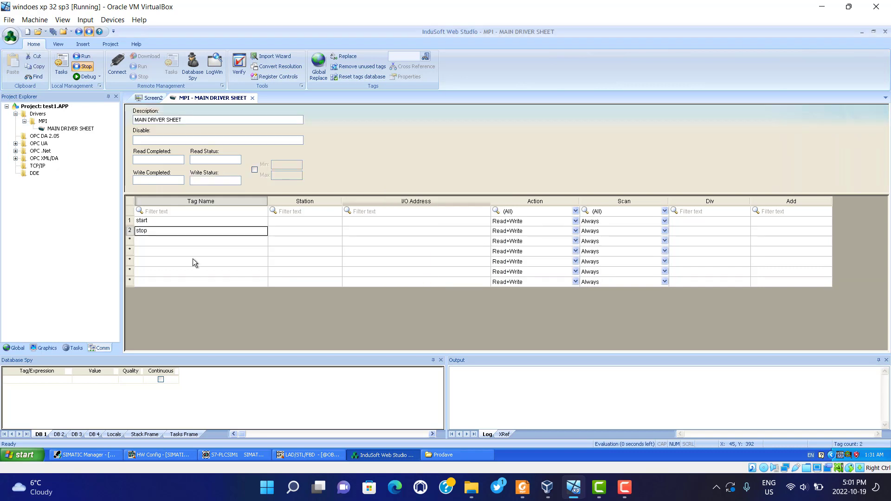
Step: Create a Boolean tag named lamp in row 3
click(163, 244)
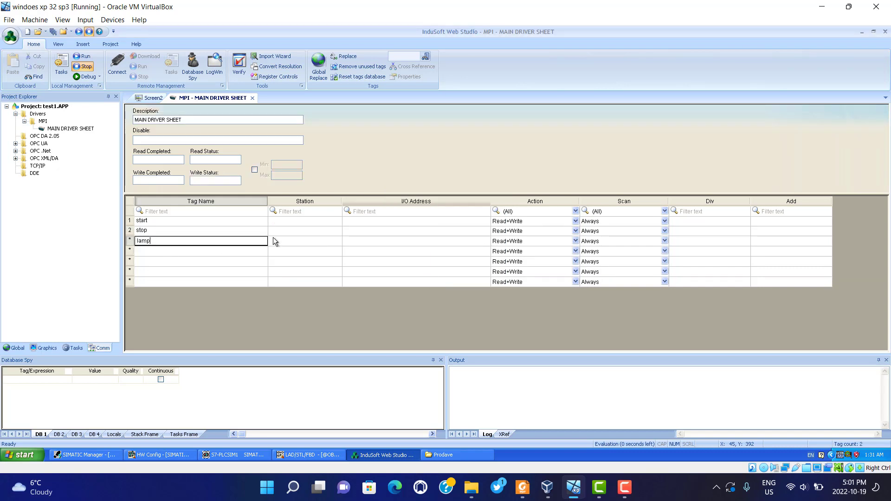
click(290, 239)
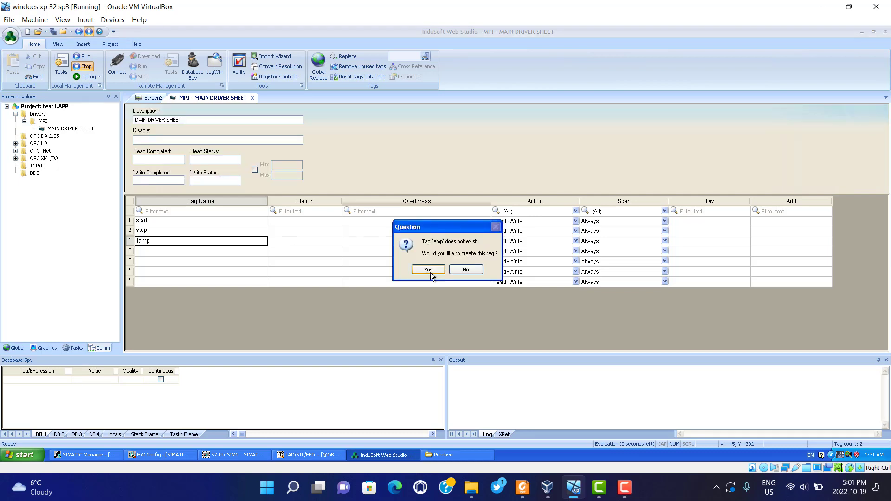
click(430, 271)
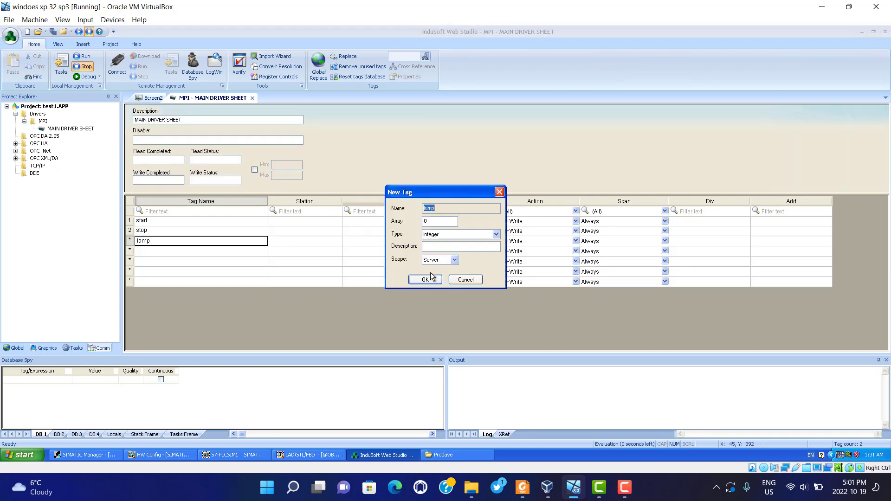
click(495, 234)
click(448, 244)
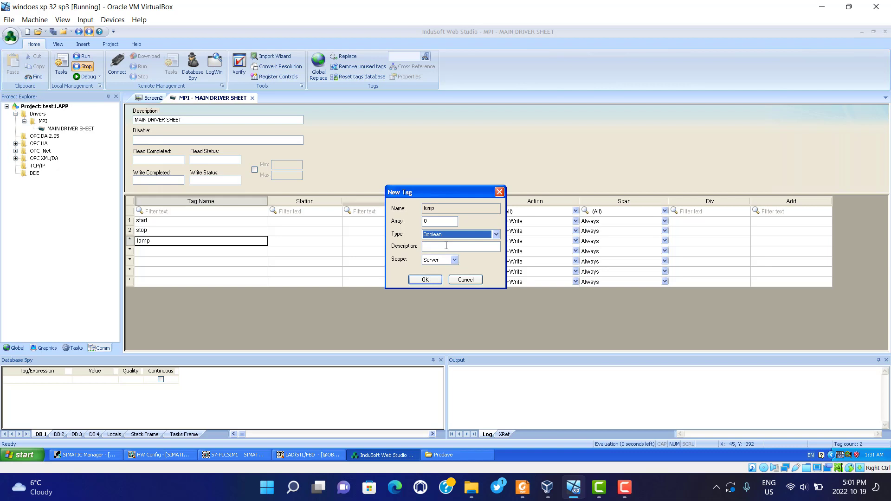
click(425, 280)
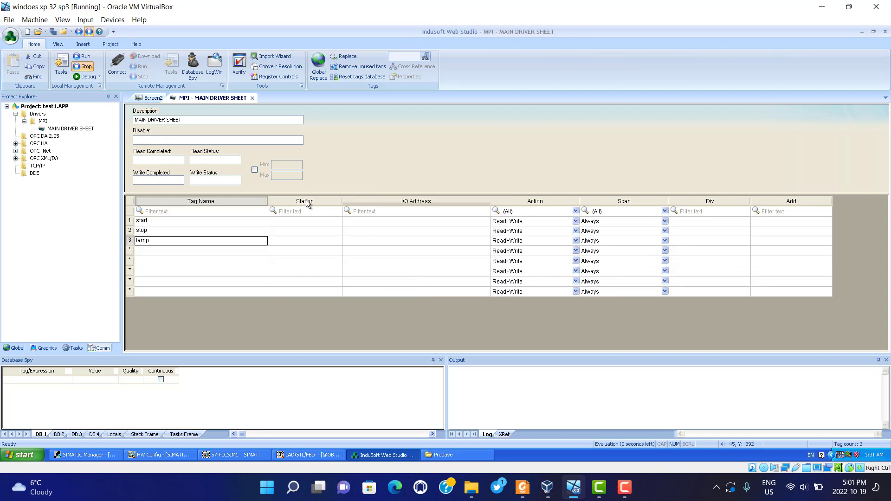
Step: Check the CPU's MPI address in HW Config and close the Prodave folder window
click(297, 221)
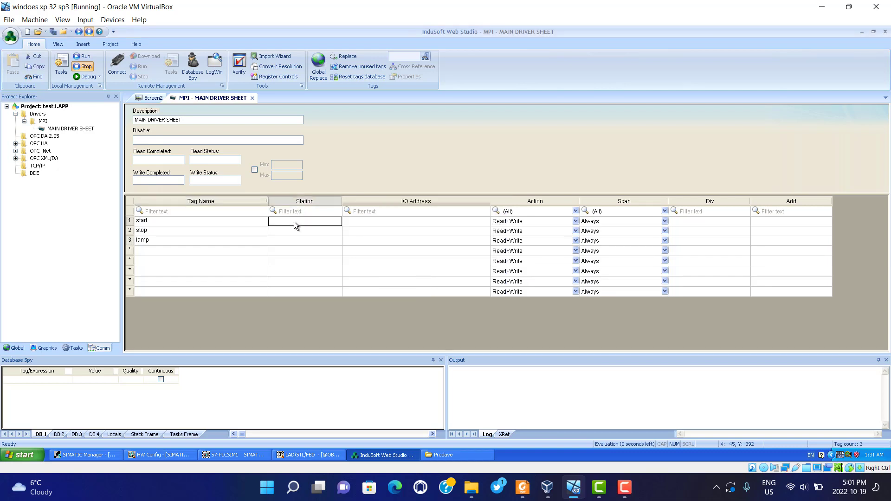
click(168, 455)
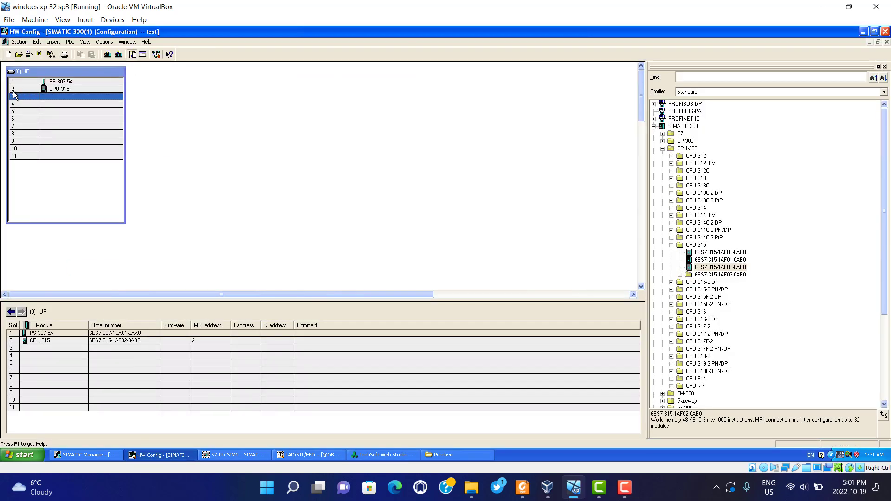
click(383, 455)
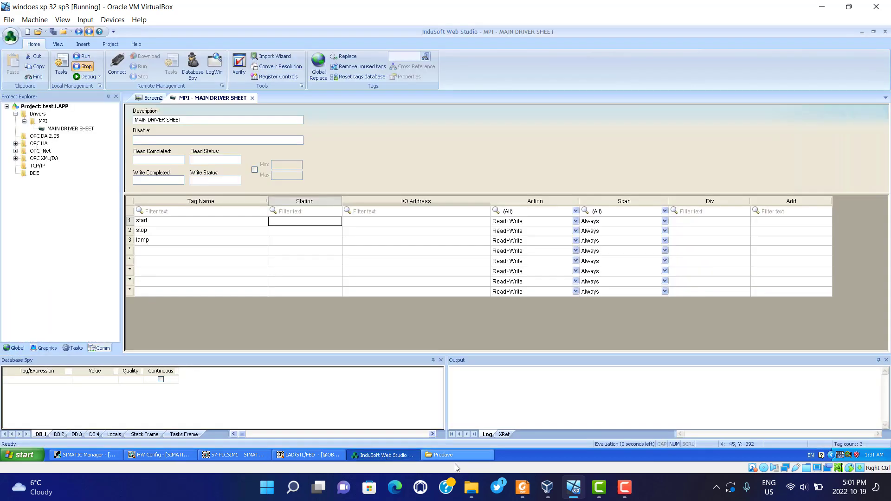
click(458, 454)
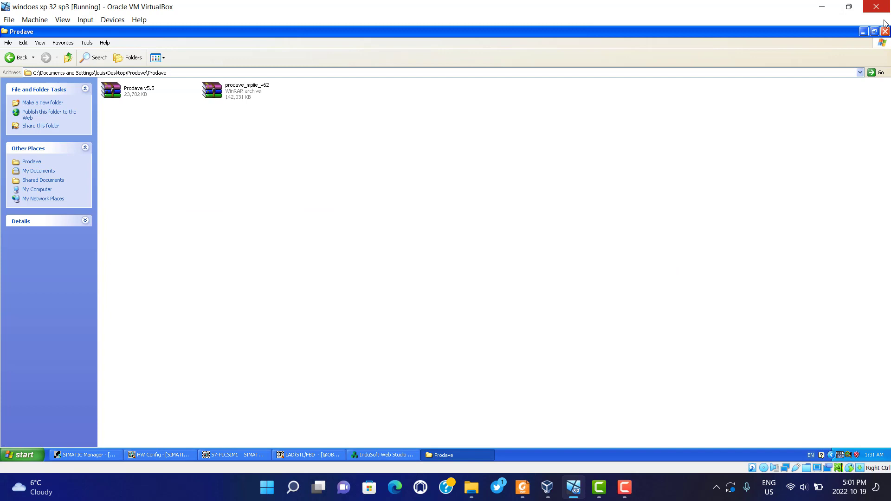
click(882, 35)
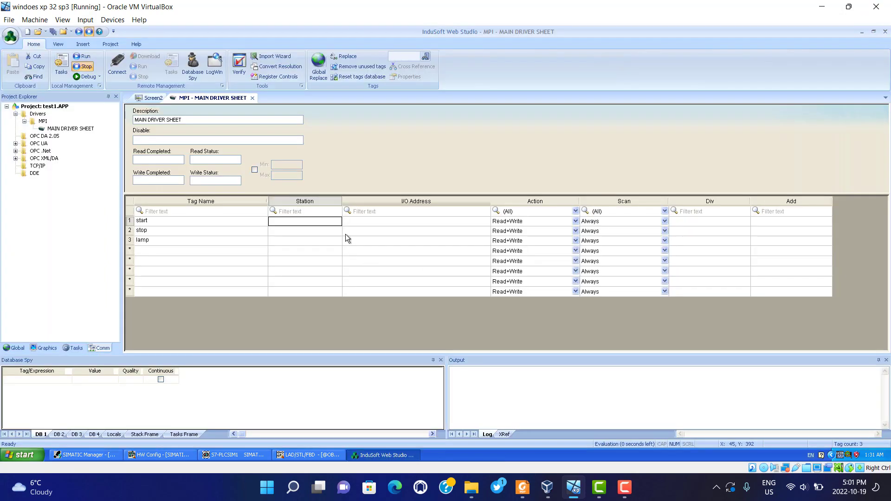
Step: Enter station 2 for the start, stop and lamp tags
click(274, 225)
text(2)
click(276, 236)
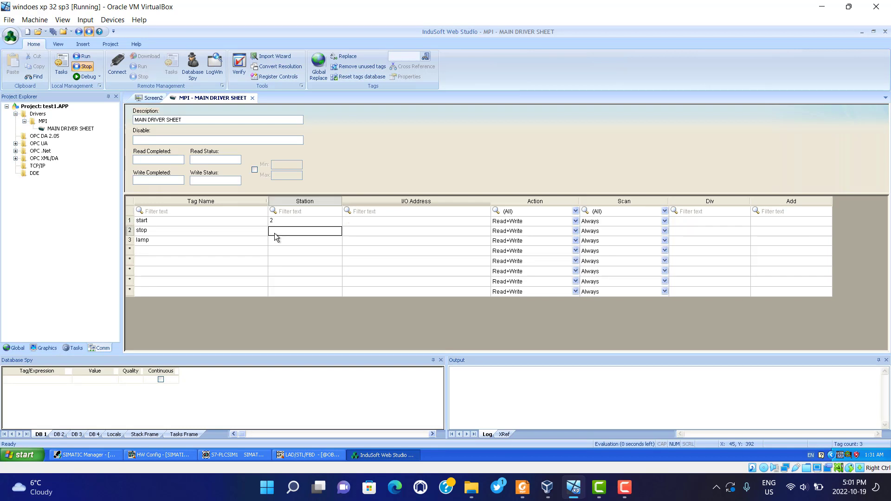
text(2)
click(275, 245)
text(2)
click(373, 221)
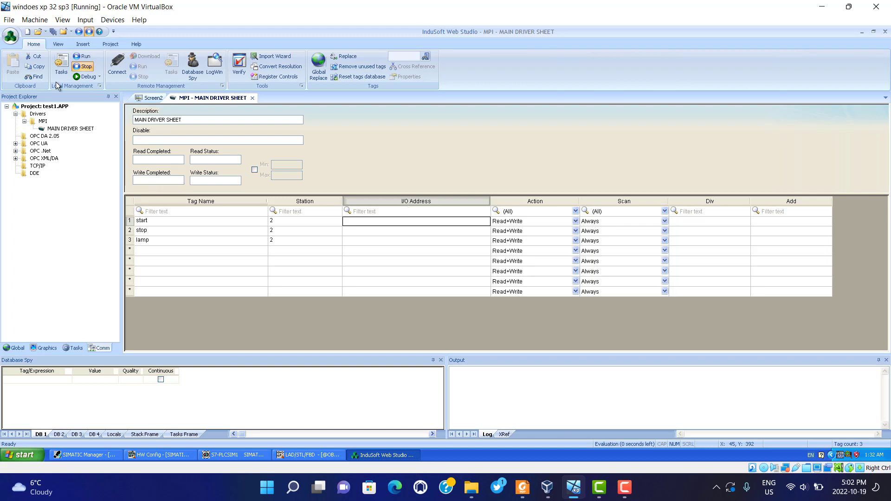
Step: Open the MPI driver's help, Mpi.pdf, and scroll to the Supported Registers table
right_click(44, 123)
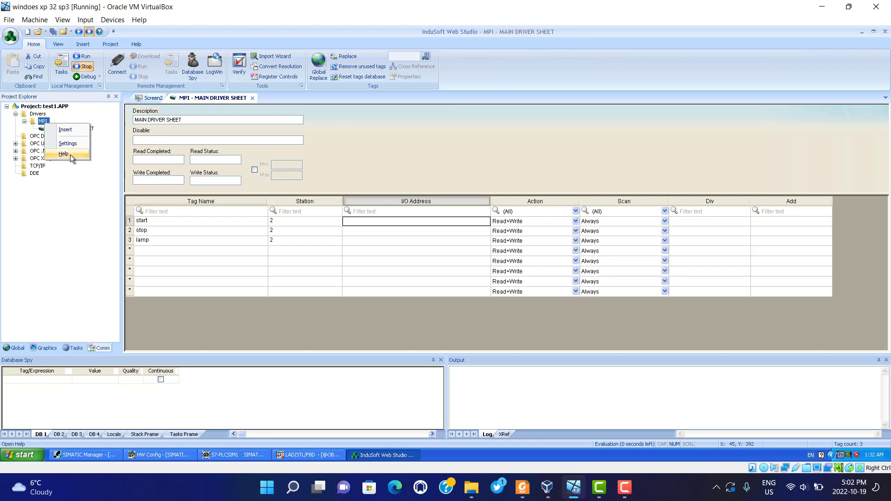
click(70, 154)
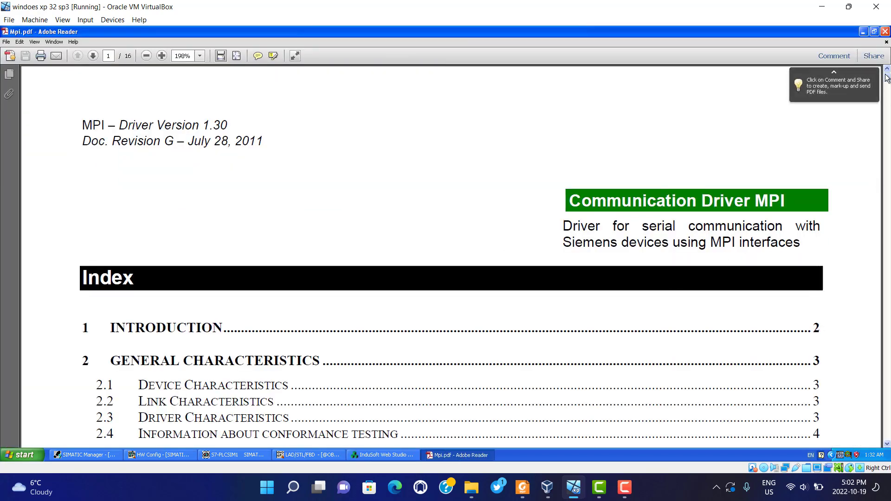
drag(886, 85, 882, 145)
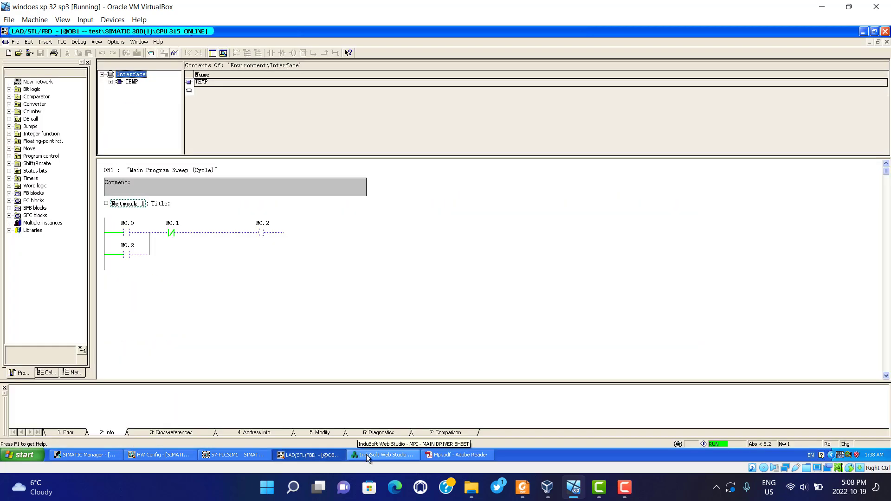
Step: Enter I/O addresses M:B0.0, M:B0.1 and M:B0.2 for the start, stop and lamp tags
click(367, 456)
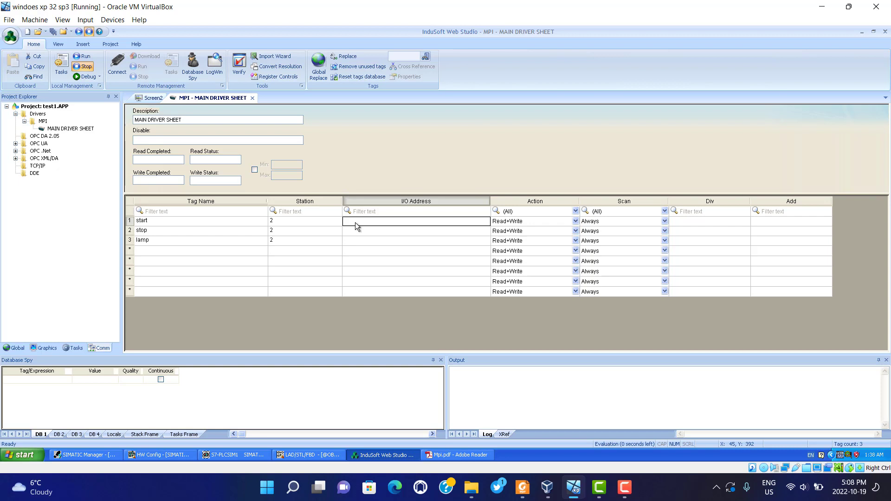
click(355, 222)
text(M:b0.0)
click(352, 233)
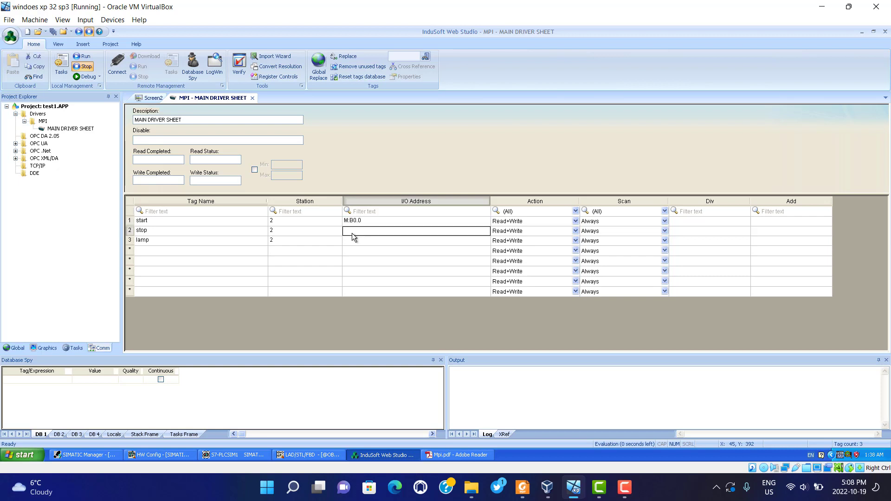
text(m:b0.1)
key(Return)
click(352, 242)
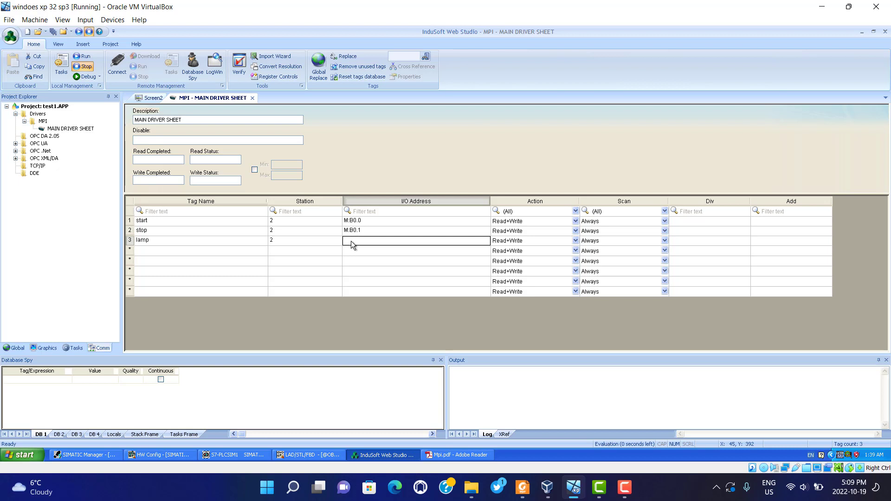
text(M:b0)
click(319, 265)
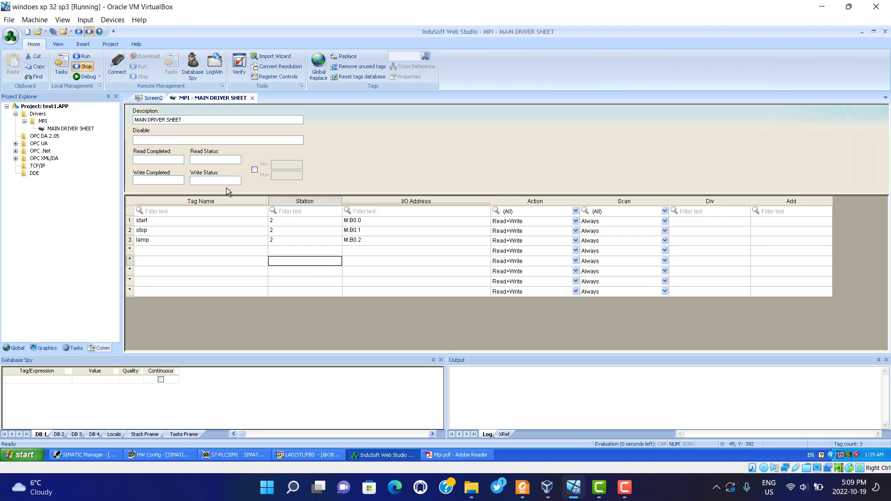
Step: Switch to Screen2 and draw a button near its top-left
right_click(195, 103)
key(Escape)
click(150, 97)
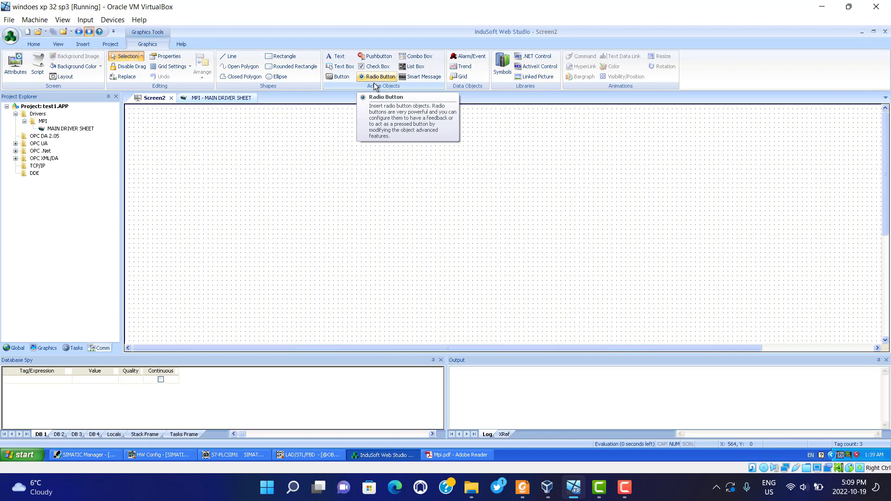
click(342, 77)
mouse_move(204, 141)
mouse_down()
mouse_move(258, 172)
mouse_move(279, 173)
mouse_up()
Step: Copy and paste the button, placing the copy below the first one
right_click(249, 160)
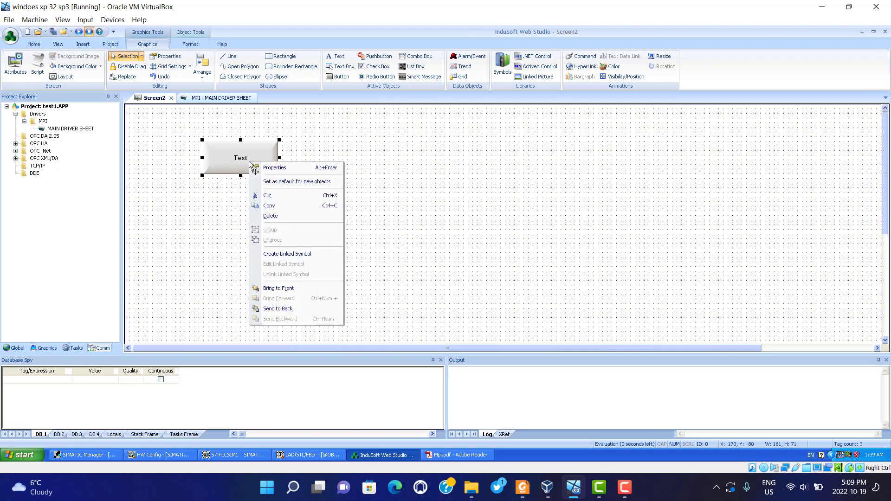
click(269, 206)
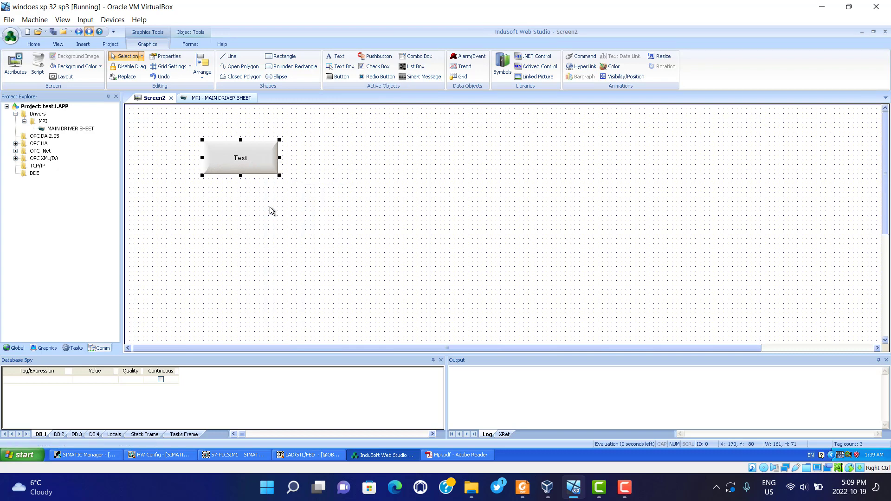
right_click(241, 213)
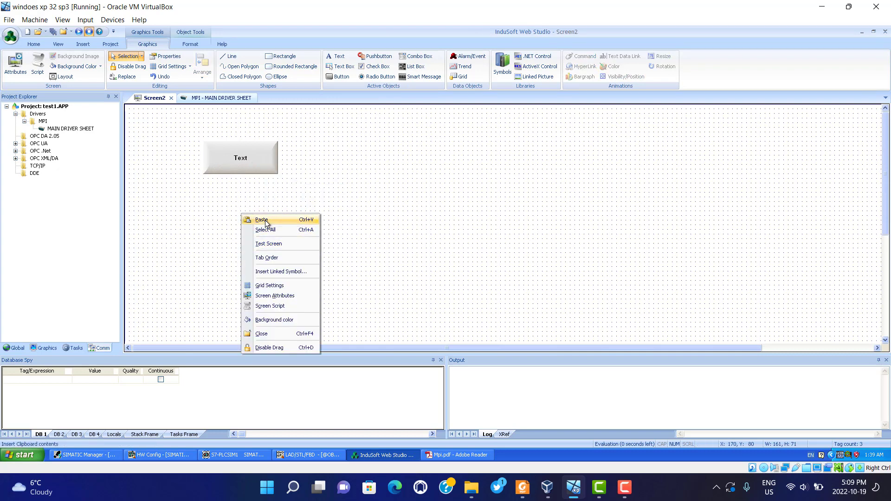
click(262, 220)
drag(171, 125, 252, 227)
click(405, 207)
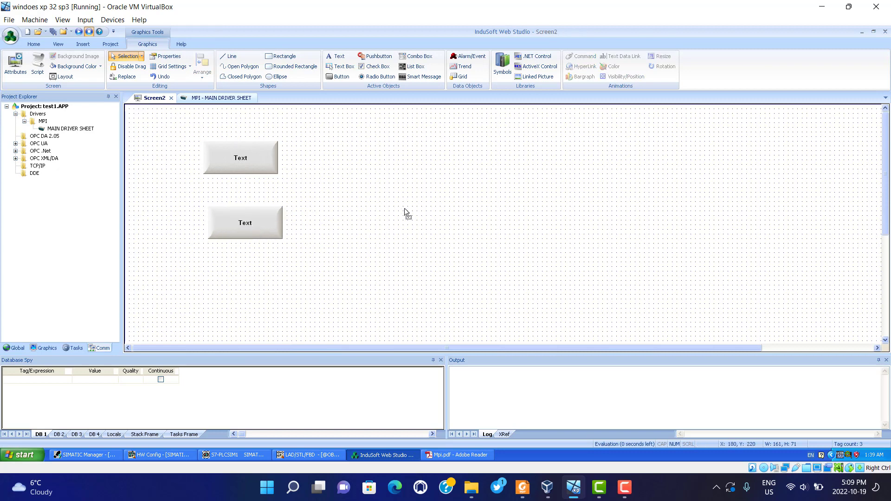
click(502, 65)
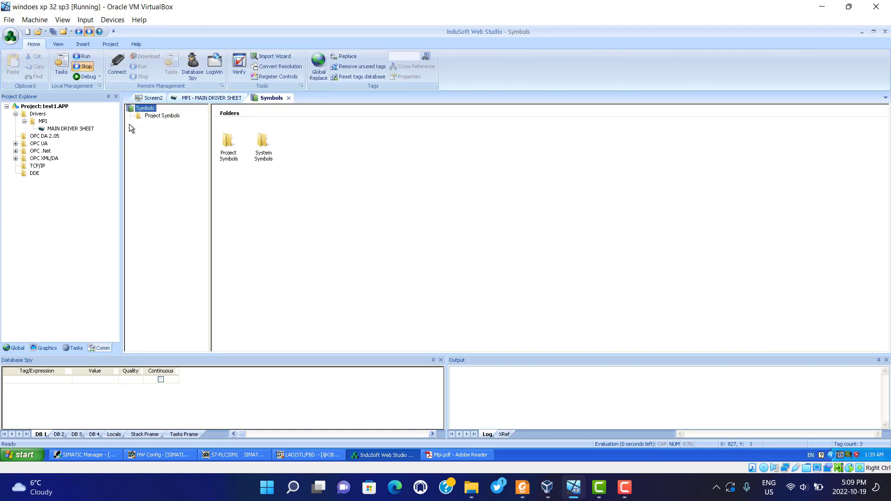
Step: Browse System Symbols to PilotLights and pick the PL_Red_01 pilot light
click(130, 124)
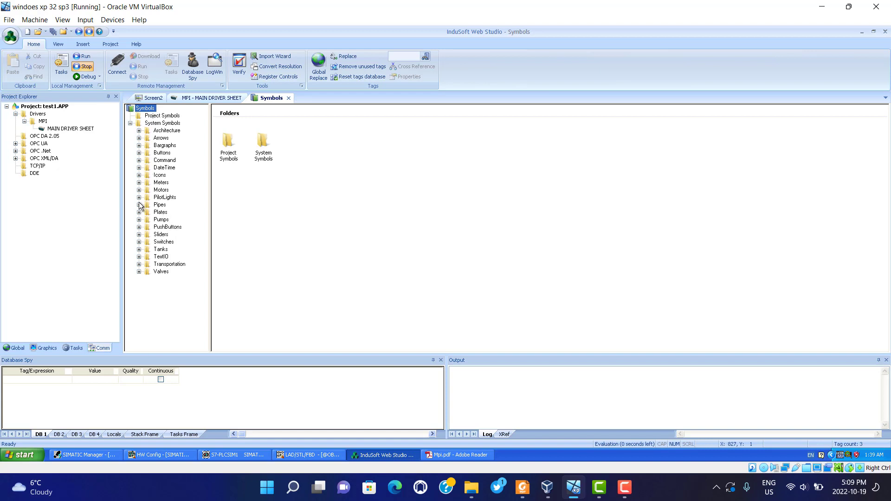
click(138, 198)
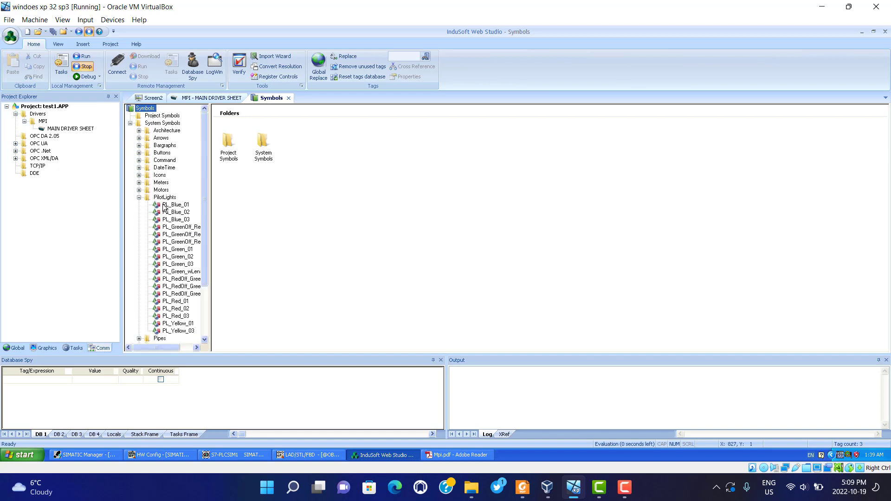
click(163, 198)
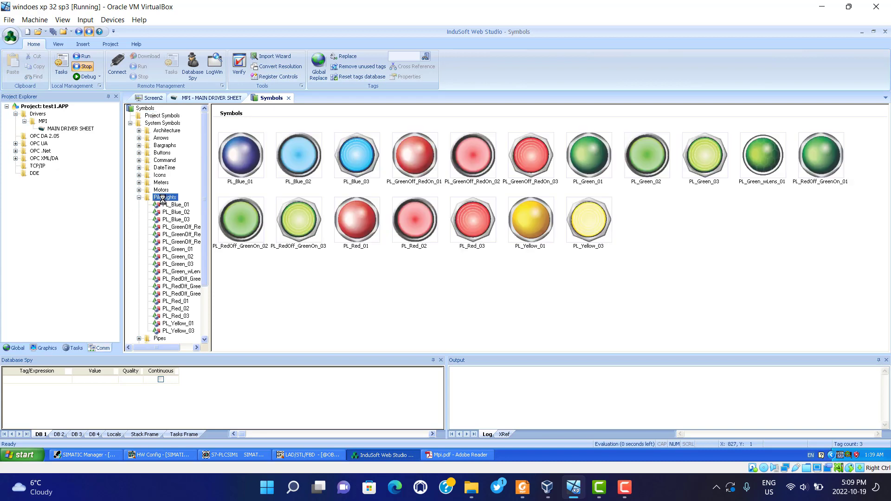
click(361, 220)
Step: Close the Screen2 document but cancel at the prompt to keep it open
key(ctrl+F4)
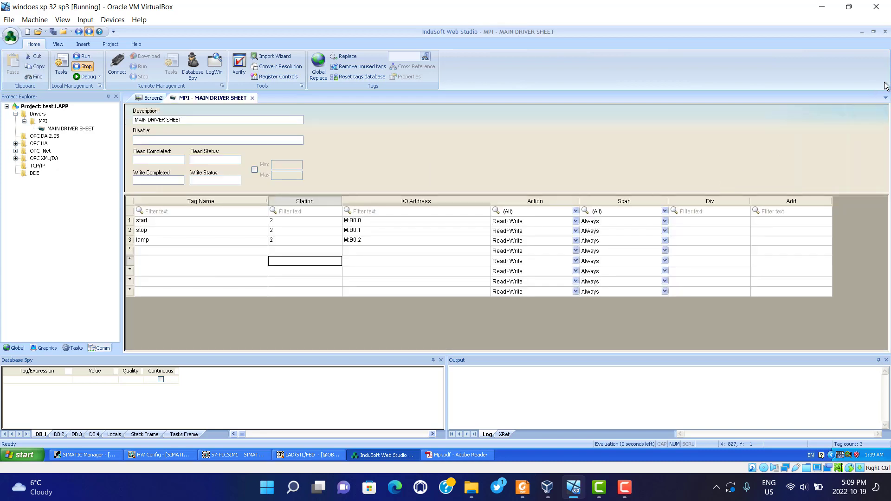
click(886, 33)
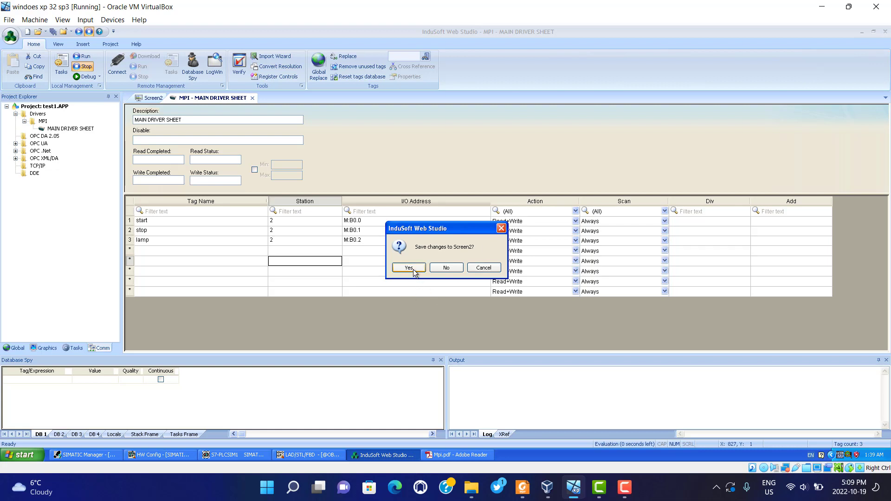
click(483, 268)
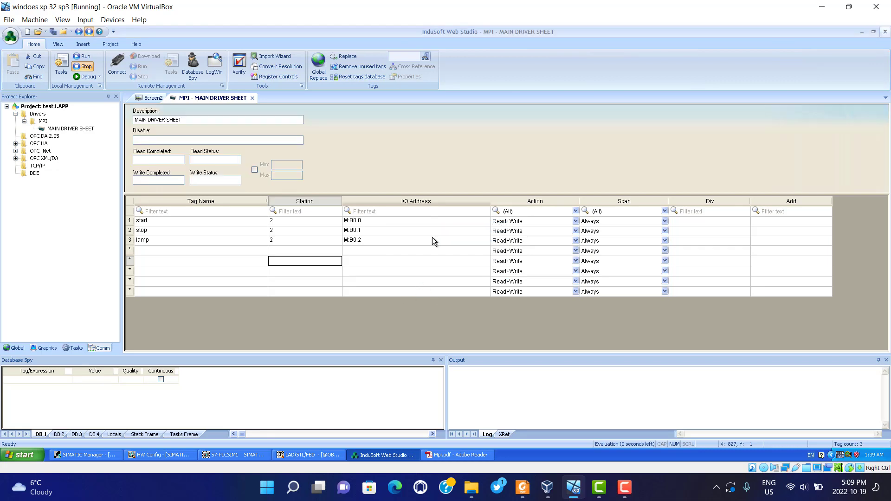
Step: Place the PL_Red_01 red pilot light on Screen2, to the right of the buttons
click(144, 99)
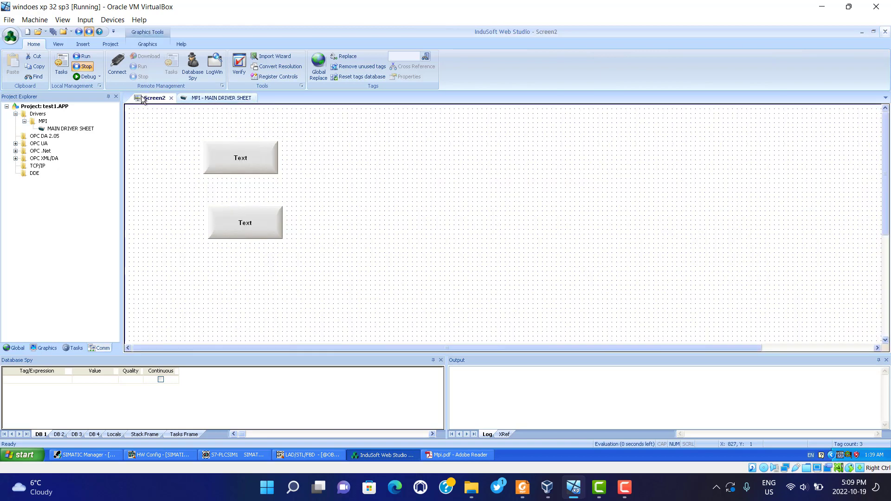
click(336, 174)
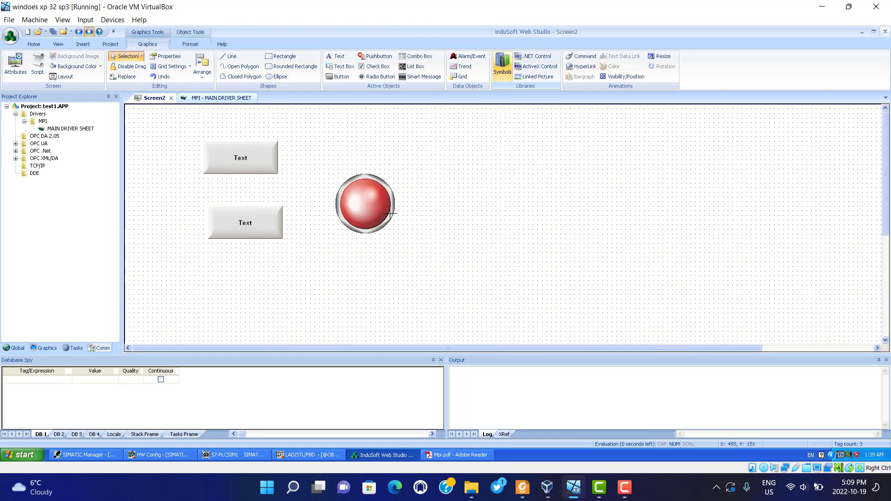
drag(373, 212, 404, 183)
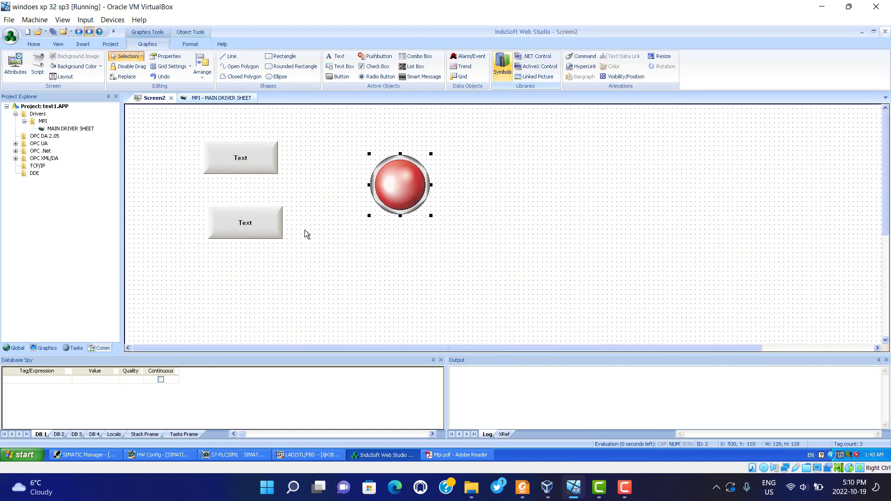
Step: Caption the upper button 'start' and set its command to Toggle Tag on the start tag
click(240, 163)
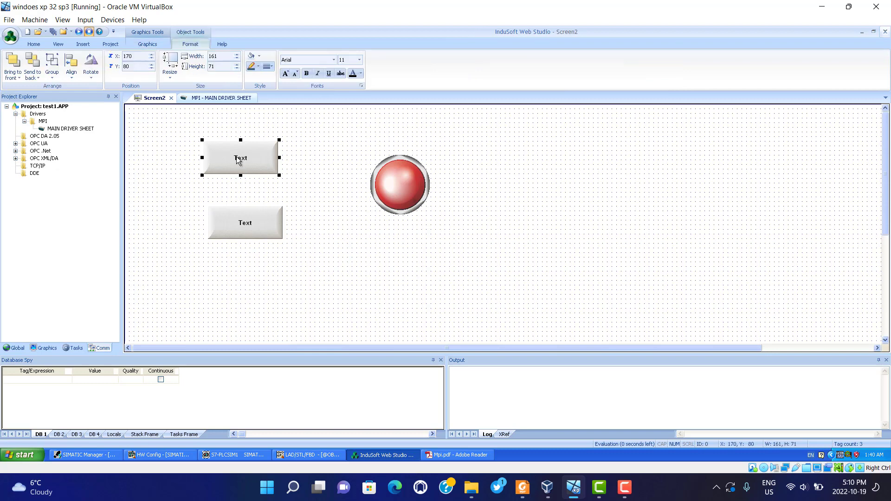
double_click(238, 160)
click(132, 201)
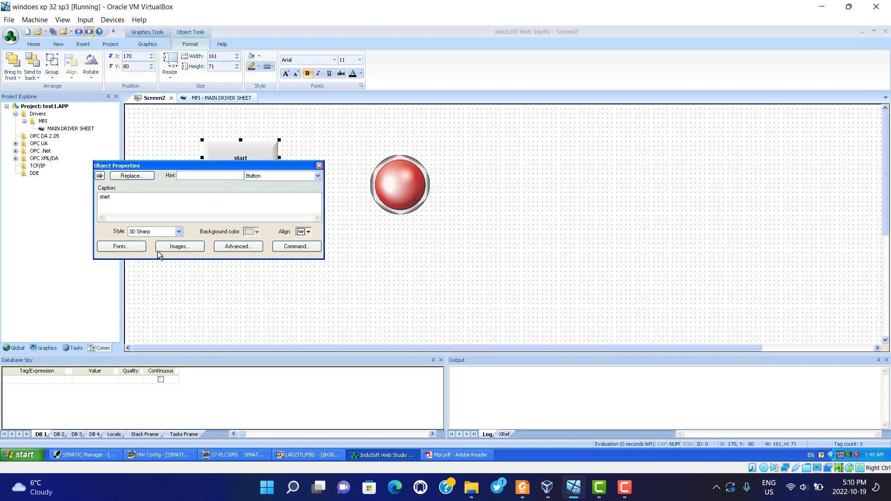
click(299, 247)
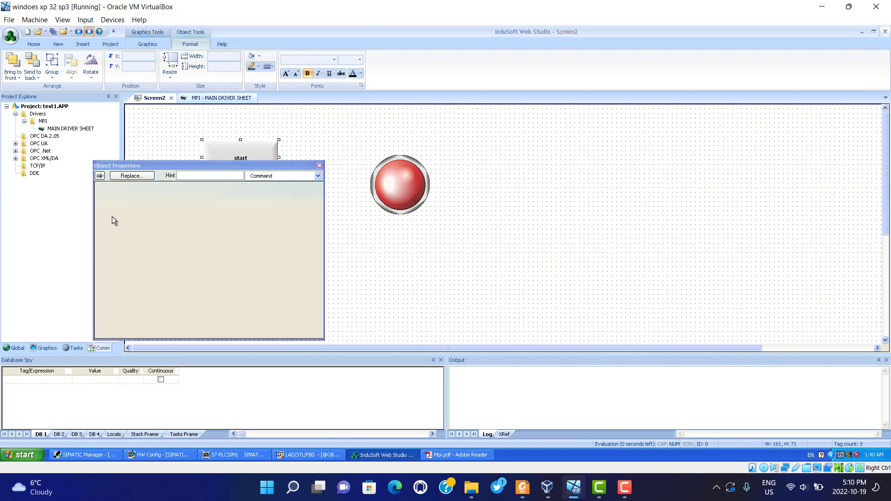
click(200, 188)
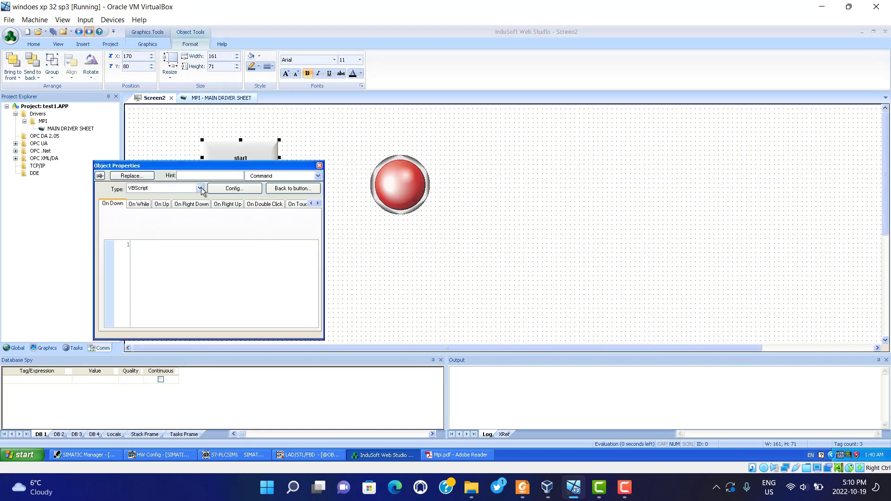
click(140, 236)
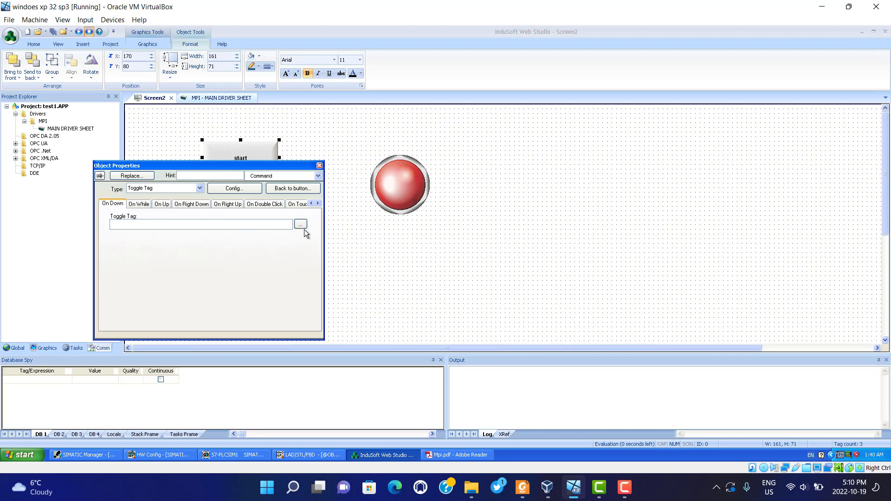
click(300, 225)
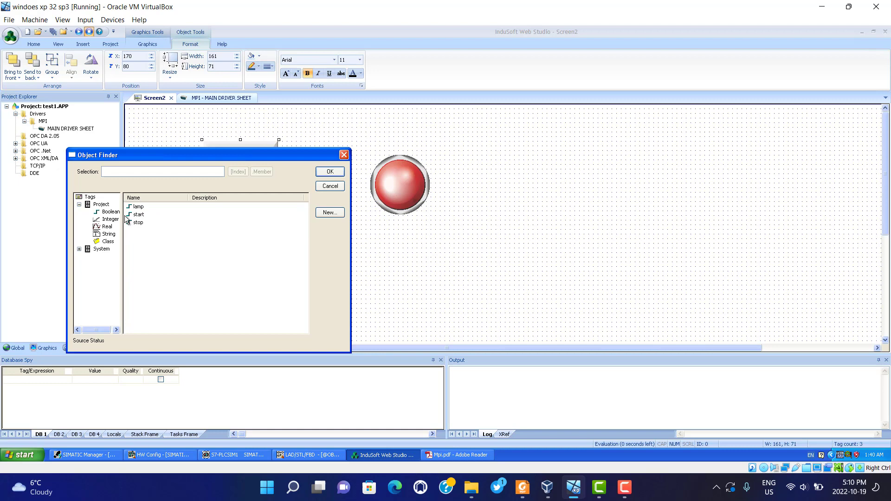
click(108, 213)
click(138, 215)
click(330, 172)
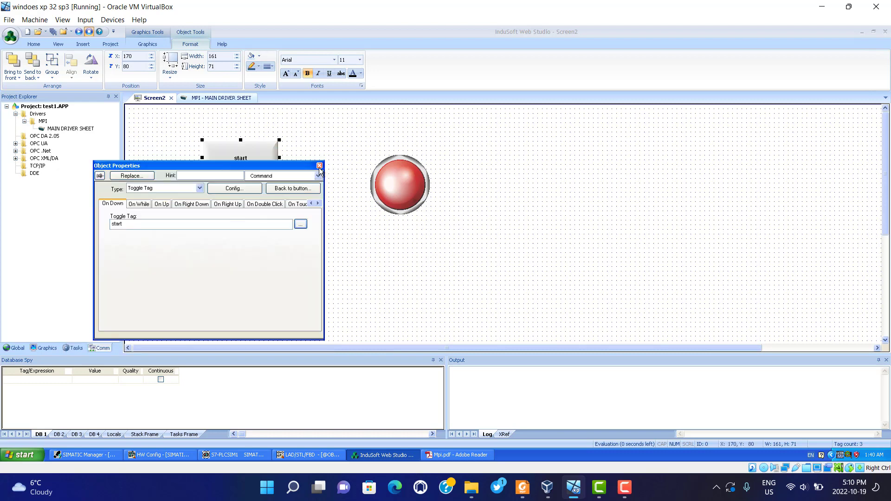
click(319, 166)
Step: Set the lower button's Caption to 'stop' and its Command to Toggle Tag on the stop tag
click(246, 230)
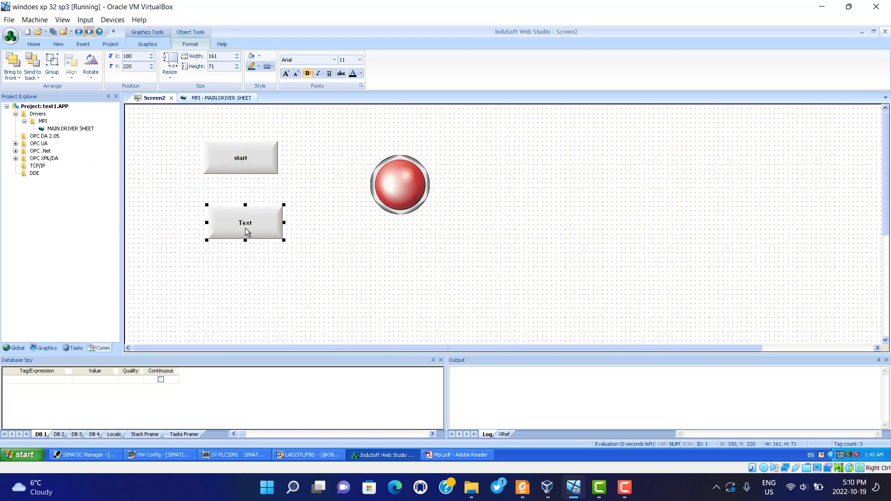
double_click(246, 231)
click(143, 204)
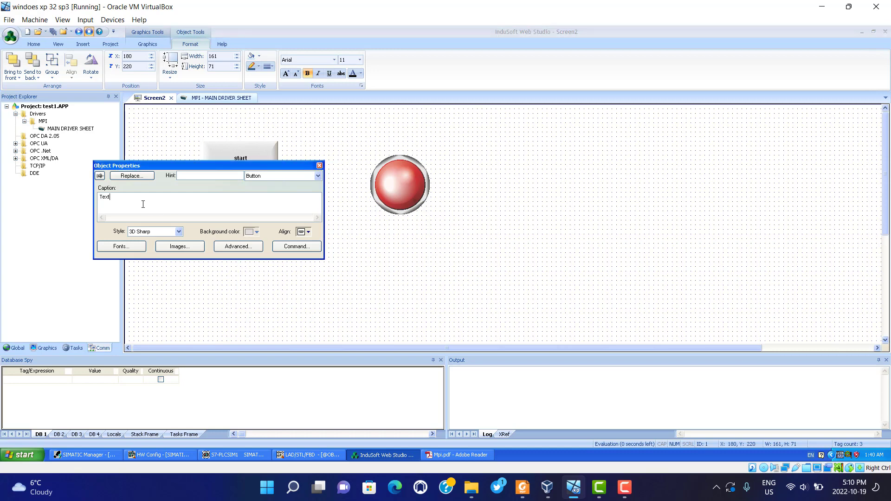
key(BackSpace)
key(BackSpace)
key(BackSpace)
click(297, 250)
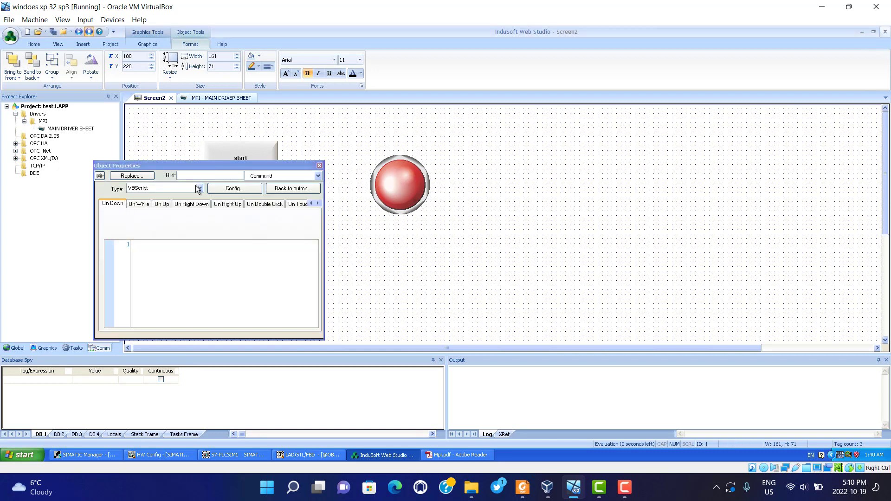
click(198, 189)
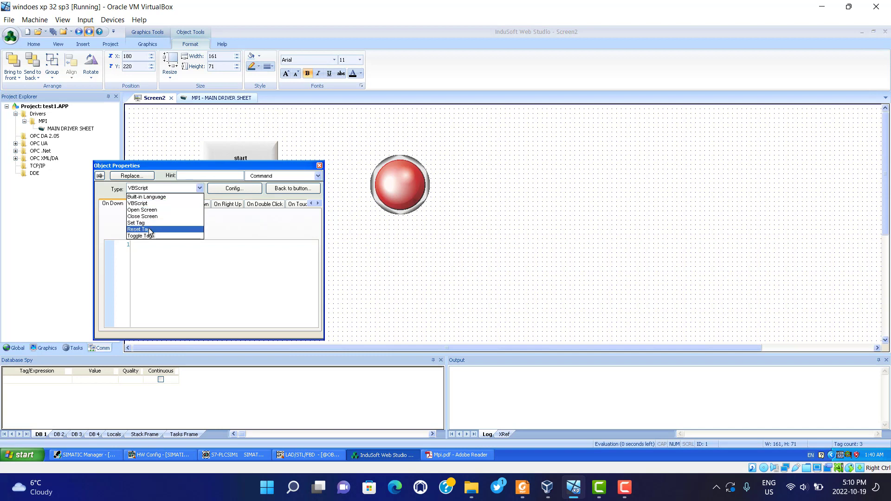
click(148, 236)
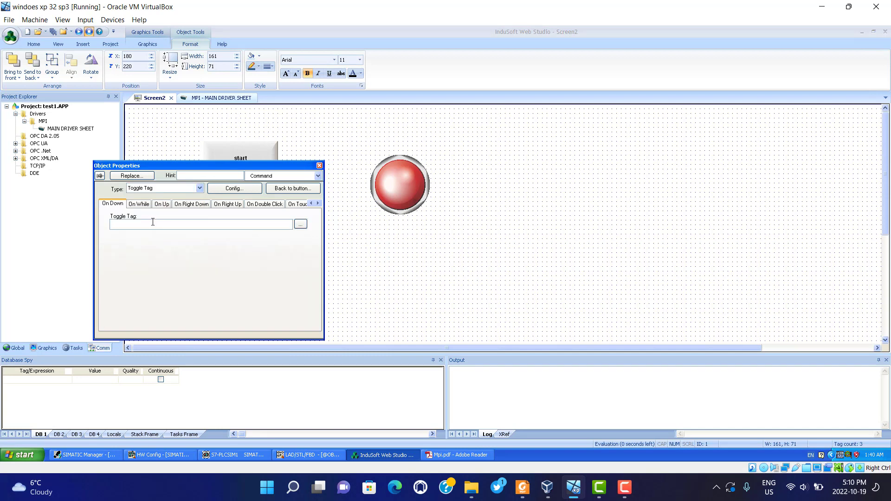
click(300, 224)
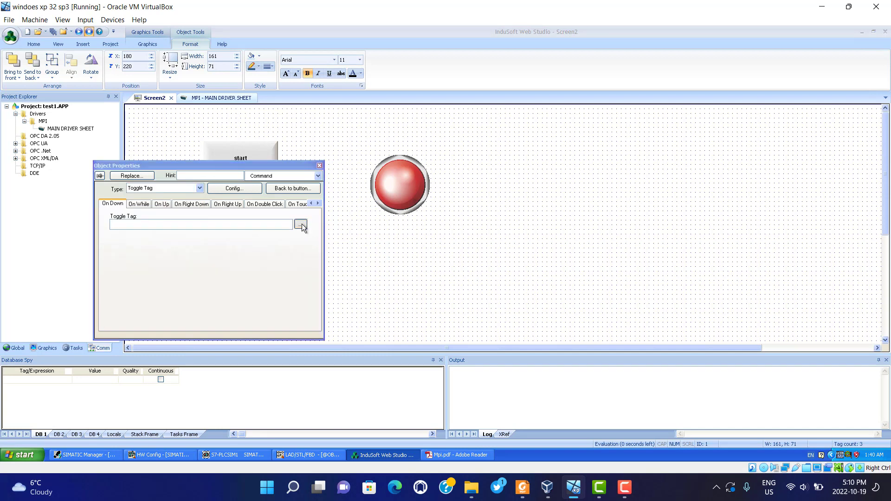
click(135, 223)
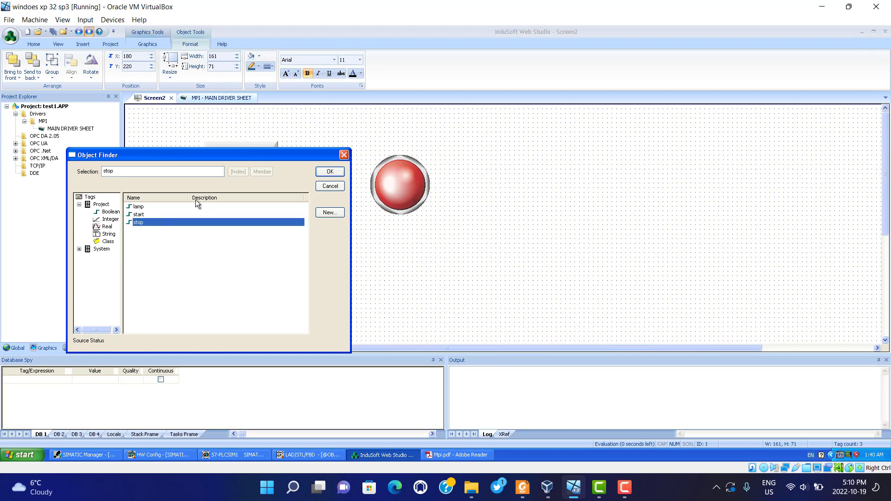
click(337, 176)
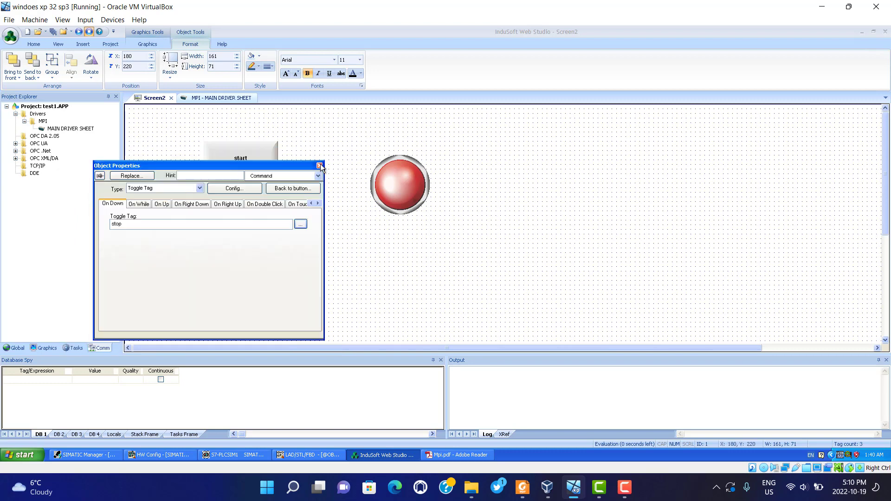
click(320, 163)
click(290, 246)
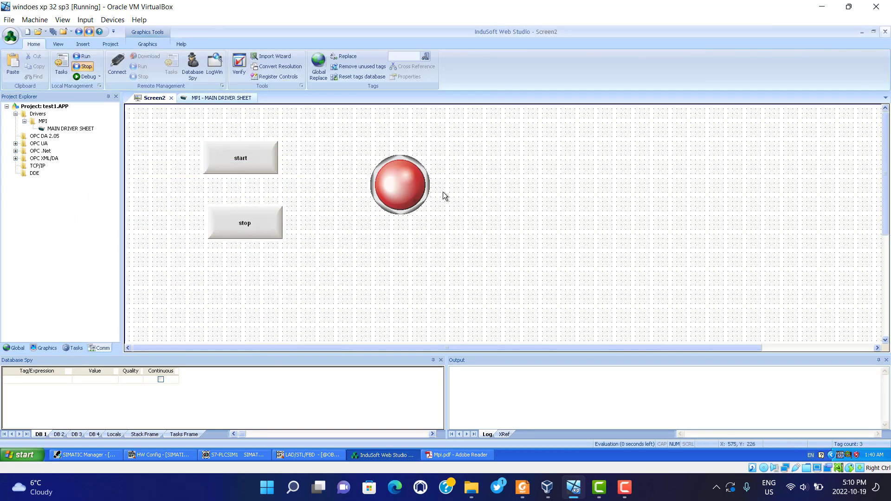
Step: Set the red pilot light's TagState to the lamp tag via Object Finder
double_click(395, 185)
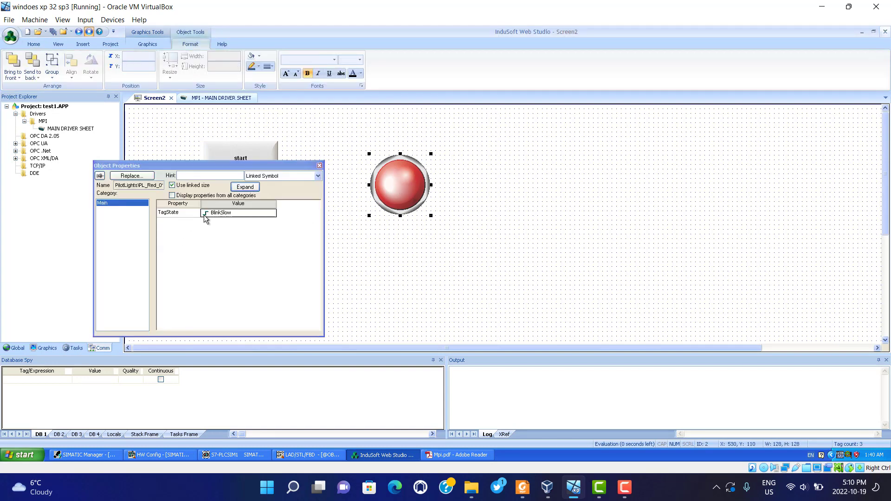
double_click(204, 212)
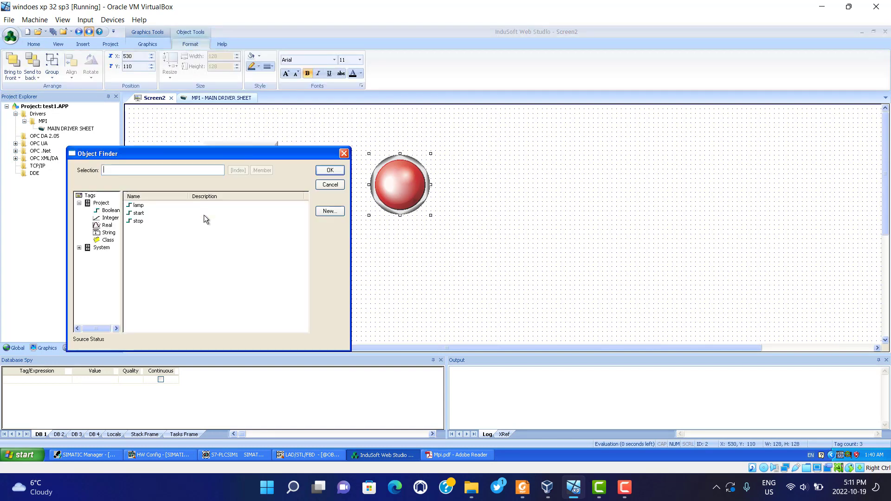
click(138, 205)
click(331, 172)
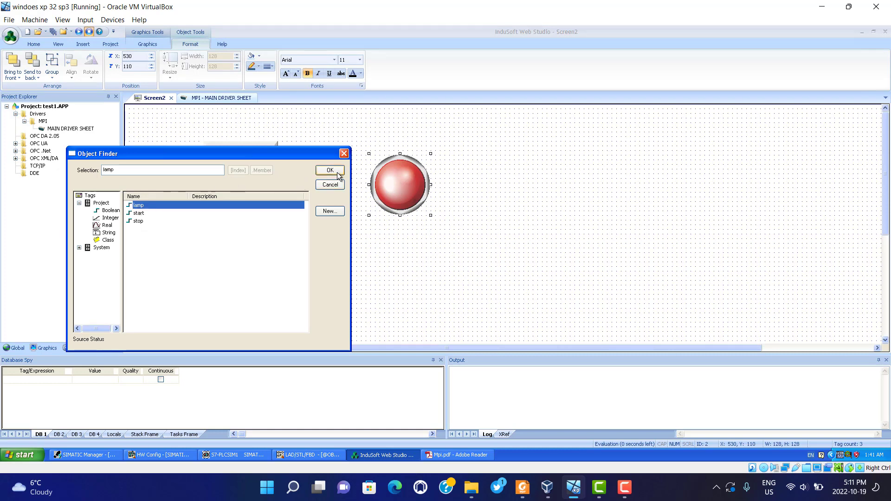
click(319, 166)
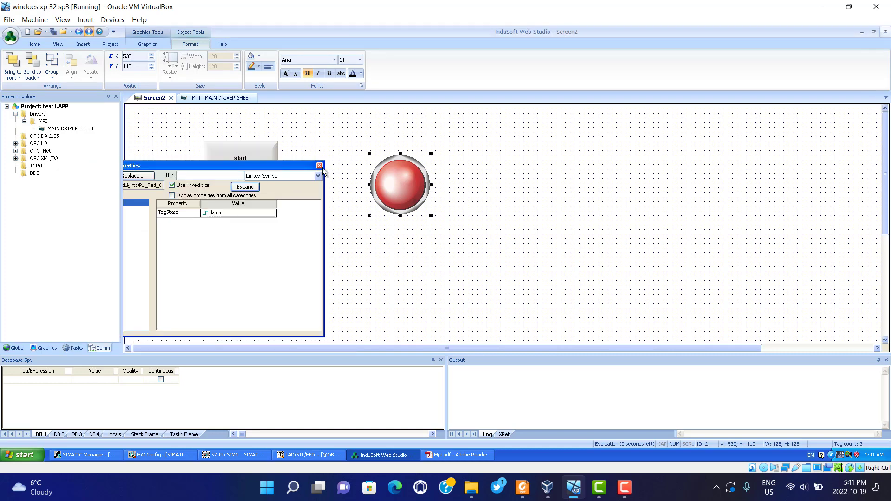
click(327, 235)
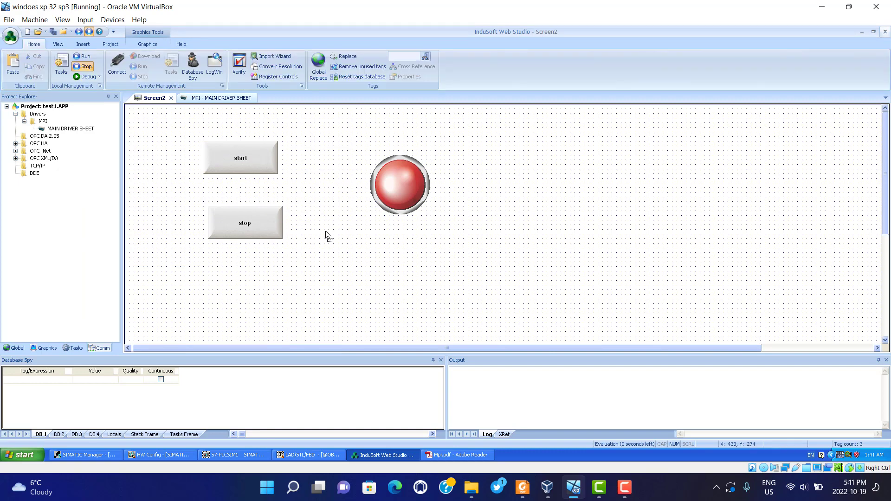
Step: Run the test1 project, press start in the runtime viewer, and Alt+Tab back to the editor
click(80, 56)
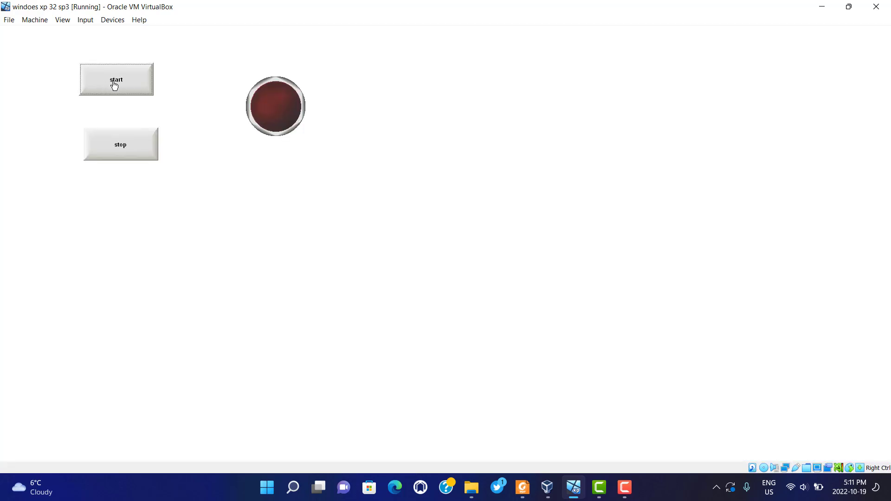
click(114, 85)
key(alt+Tab)
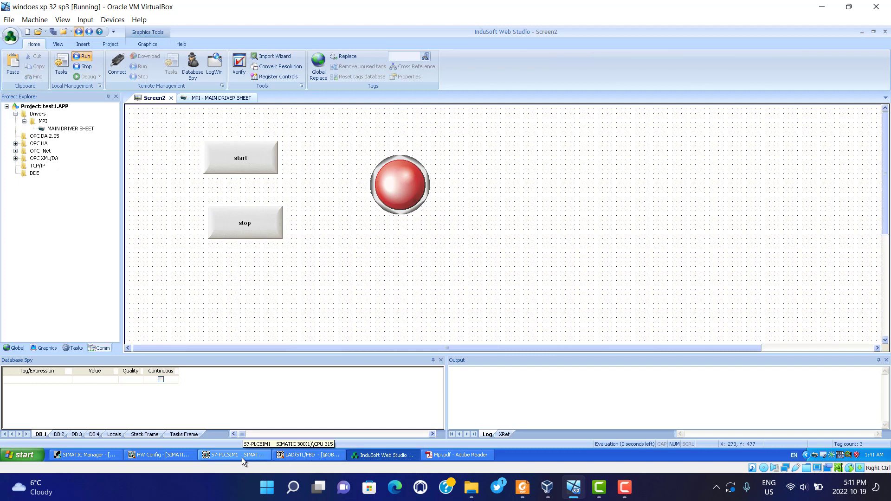
Step: Inspect the M0.1 contact in Network 1 of the OB1 ladder
click(305, 456)
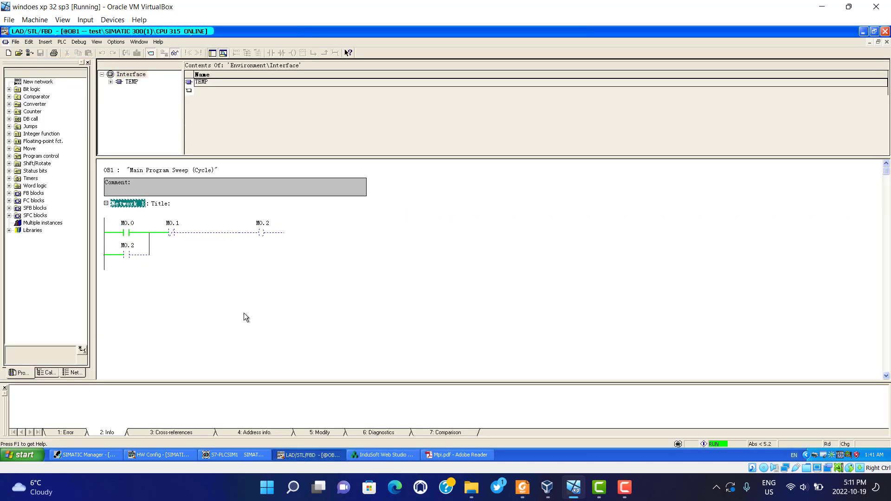
click(175, 235)
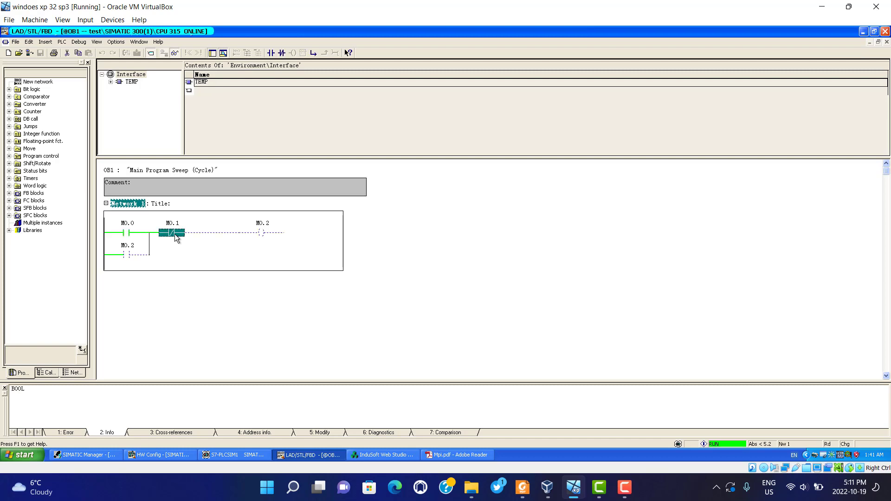
right_click(176, 235)
click(424, 364)
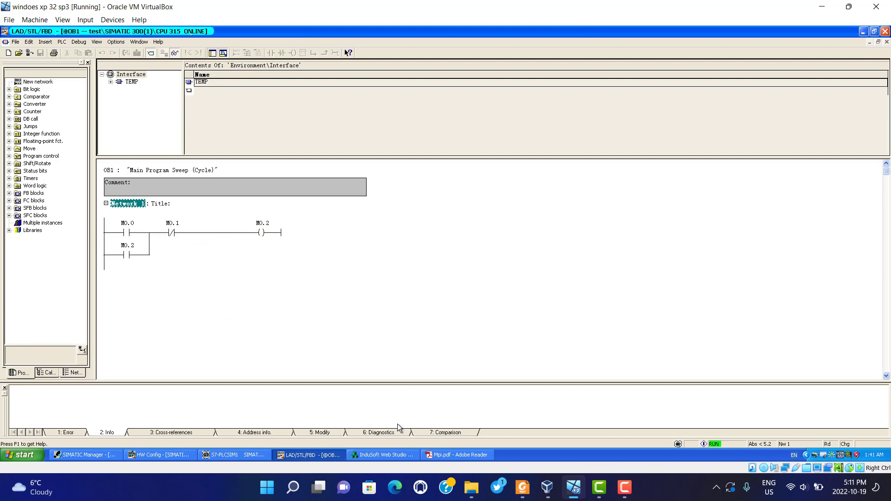
click(382, 455)
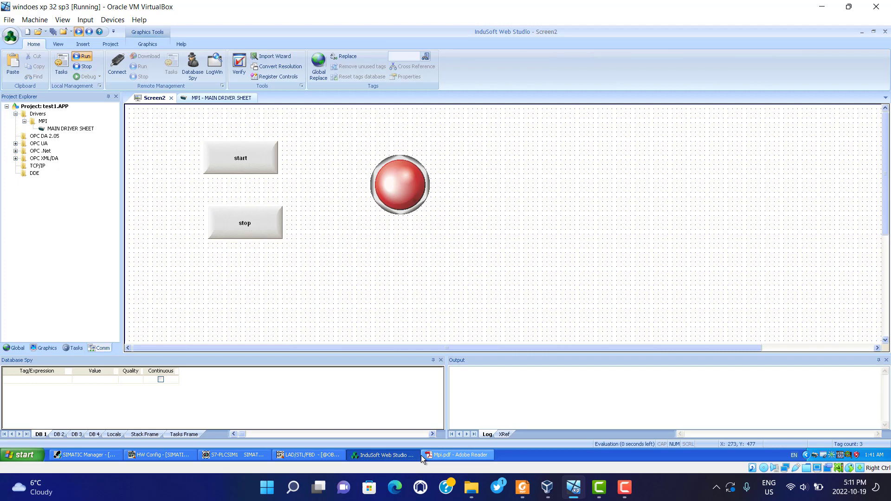
Step: Clear bit M0.0 in PLCSIM, check OB1 online, and return to InduSoft Screen2
click(237, 458)
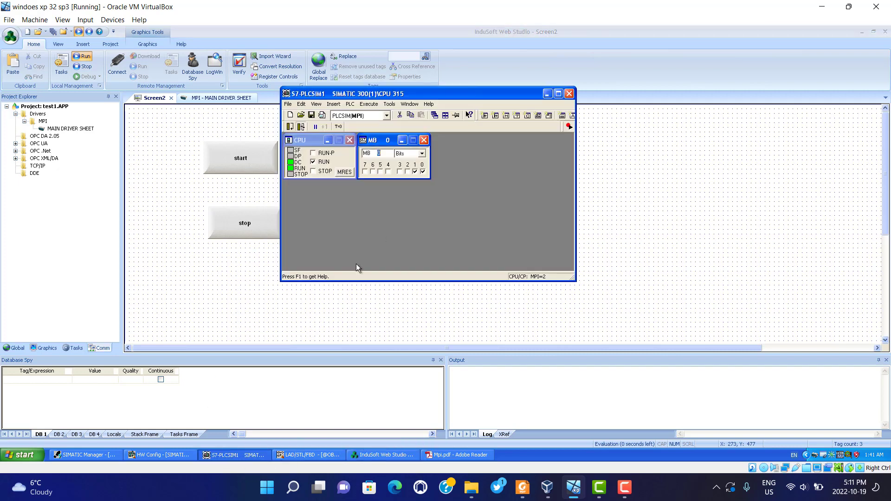
click(422, 172)
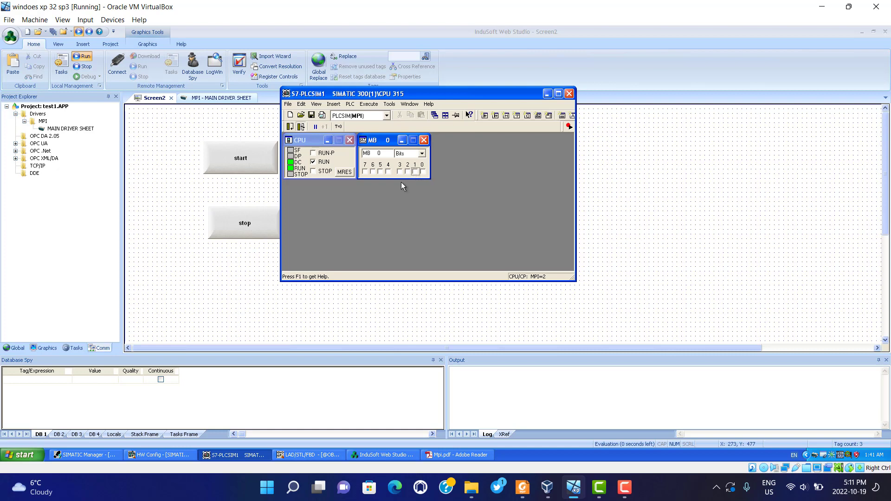
click(312, 457)
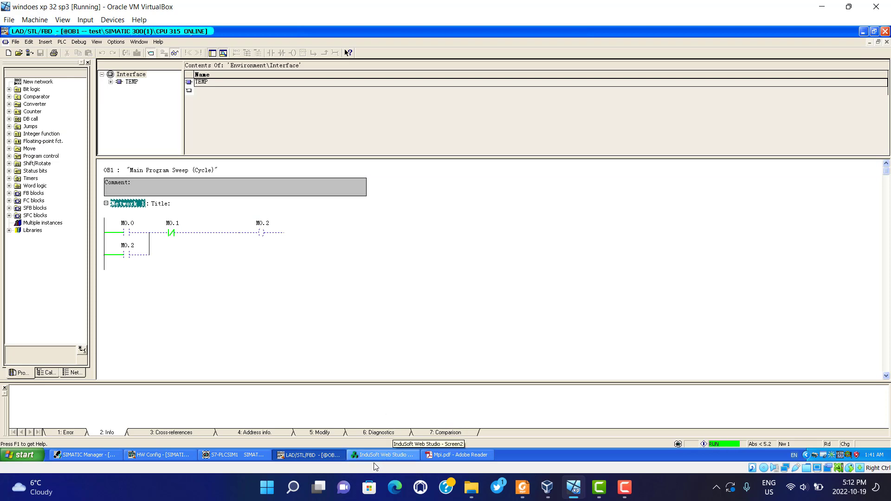
click(385, 456)
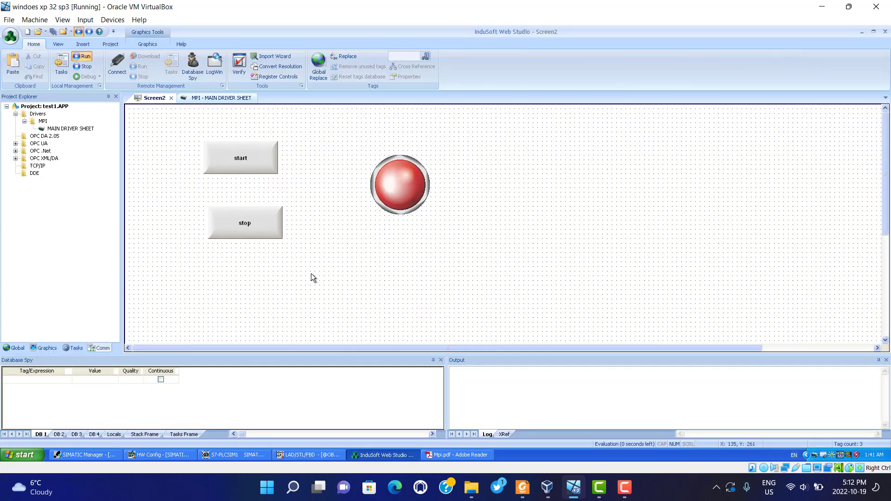
click(625, 493)
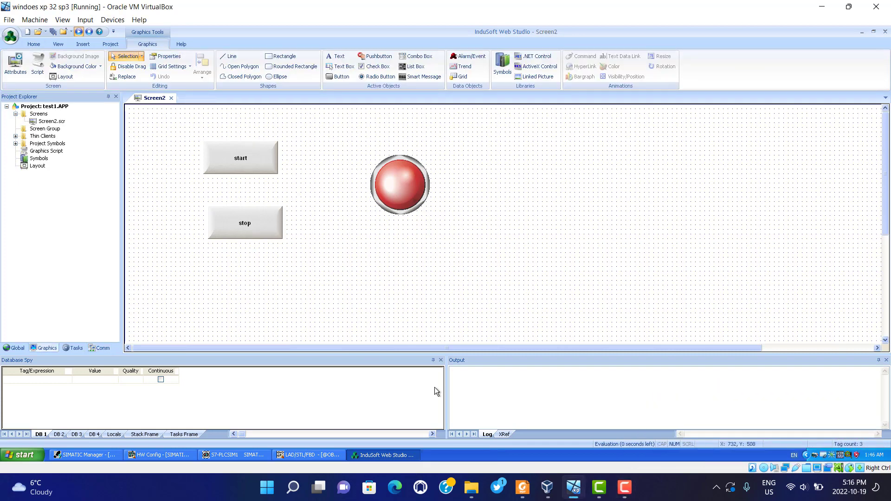
Step: Clear MB 0 bits M0.0 and M0.2 in PLCSIM, minimise it, and return to InduSoft Screen2
click(225, 455)
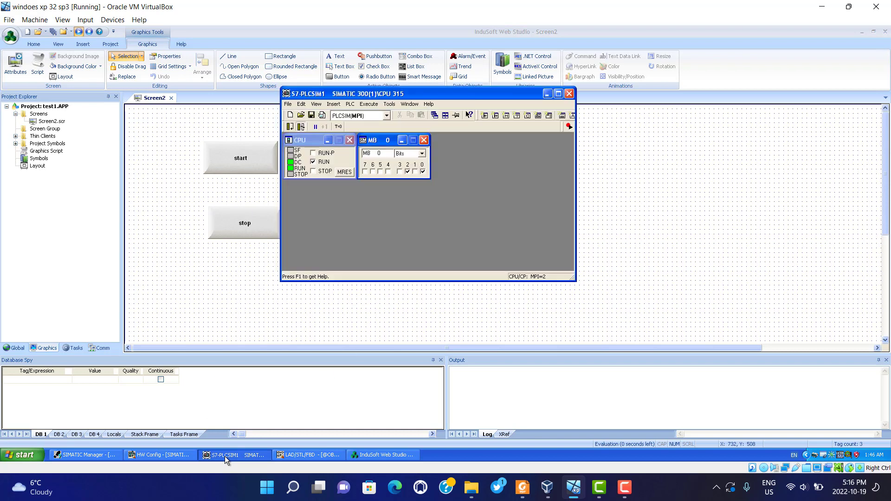
click(163, 453)
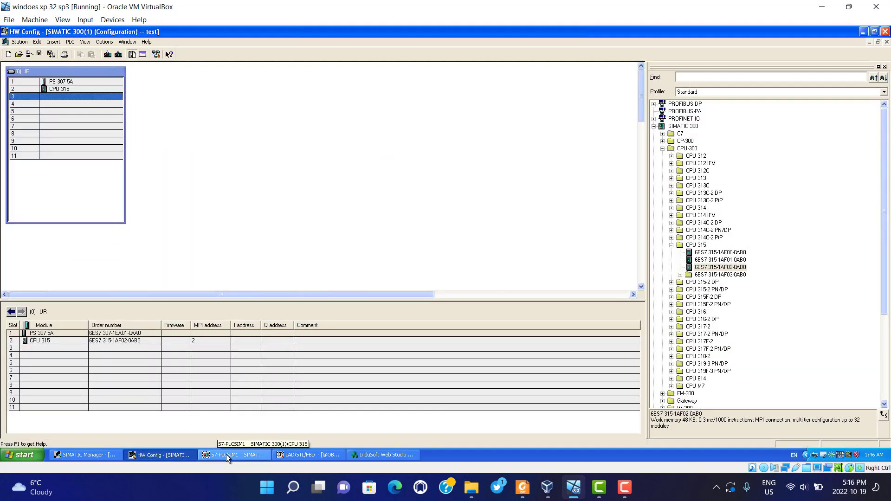
click(295, 455)
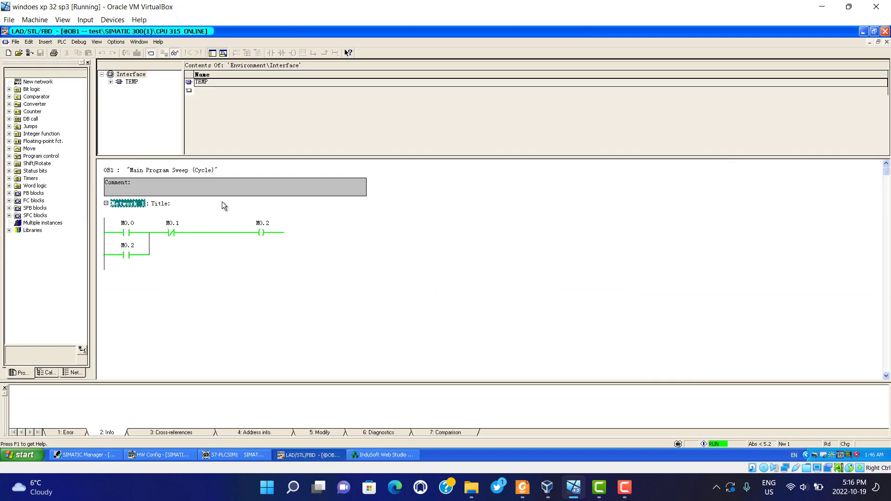
click(235, 456)
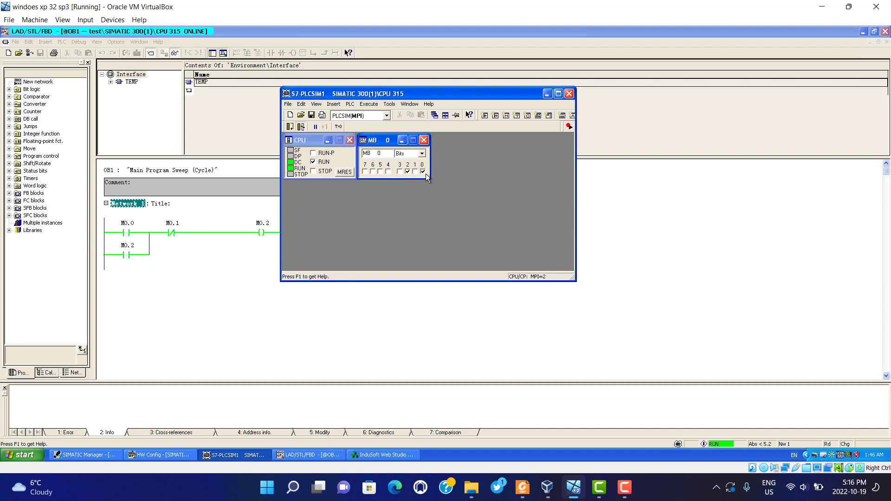
click(425, 173)
click(408, 172)
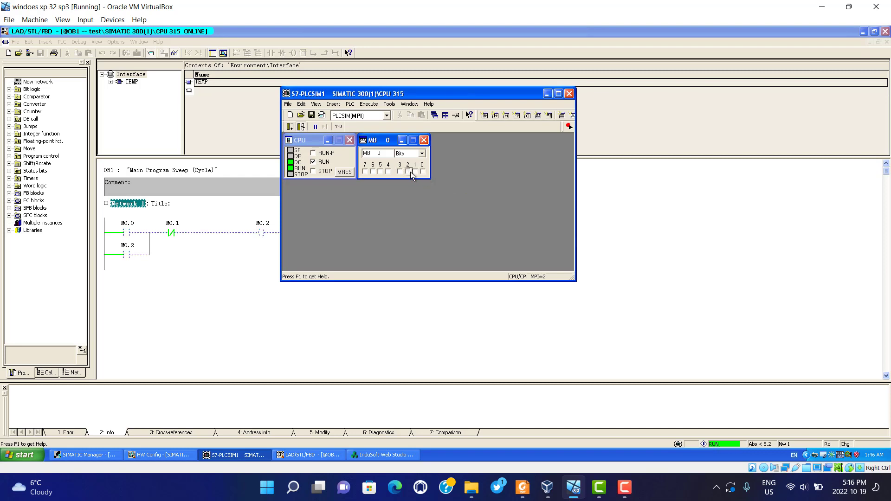
click(550, 94)
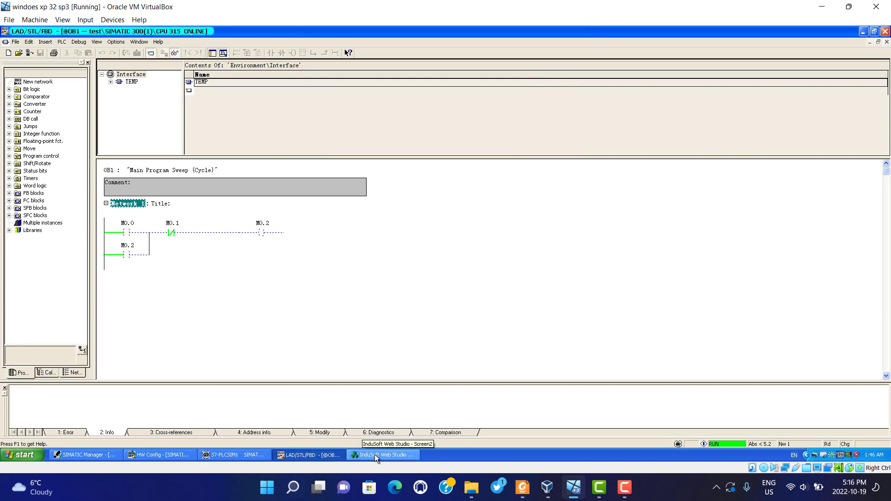
click(374, 455)
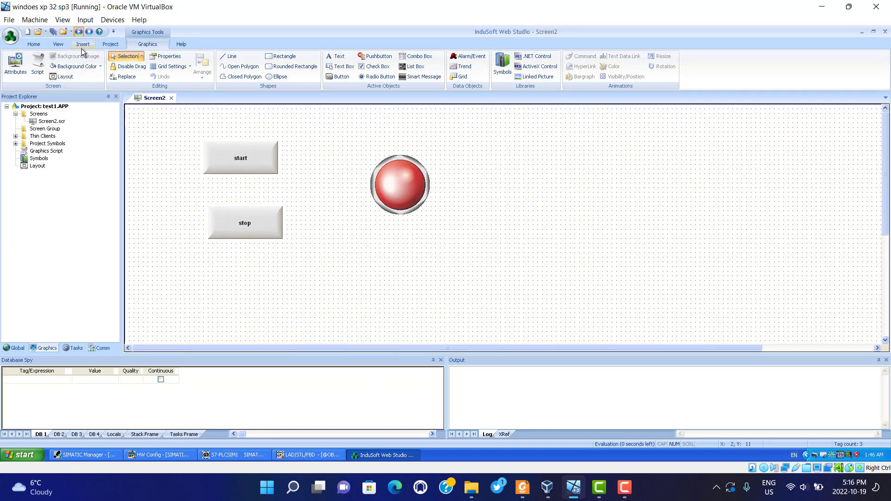
Step: Run Screen2 and press start and stop repeatedly to switch the red pilot lamp on and off
click(36, 43)
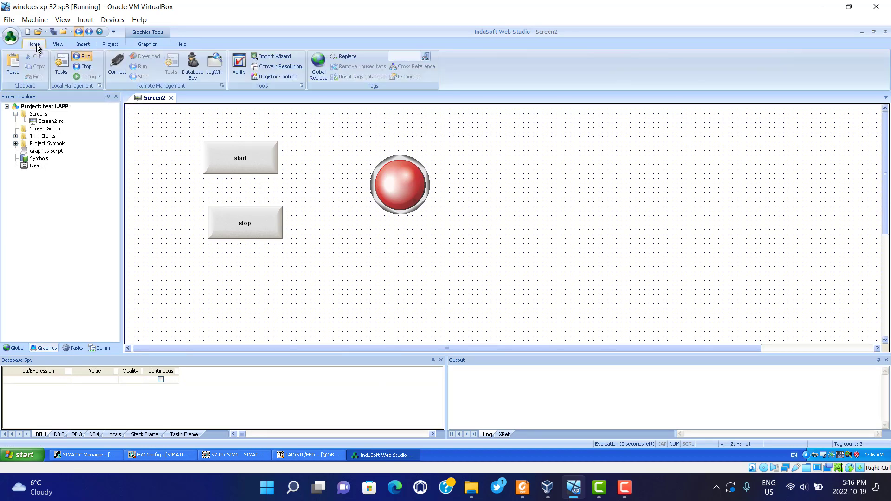
click(85, 56)
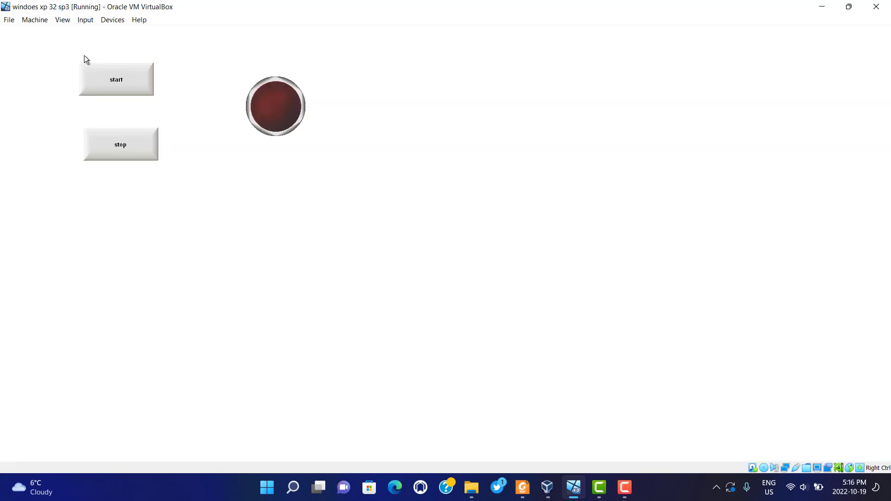
click(102, 79)
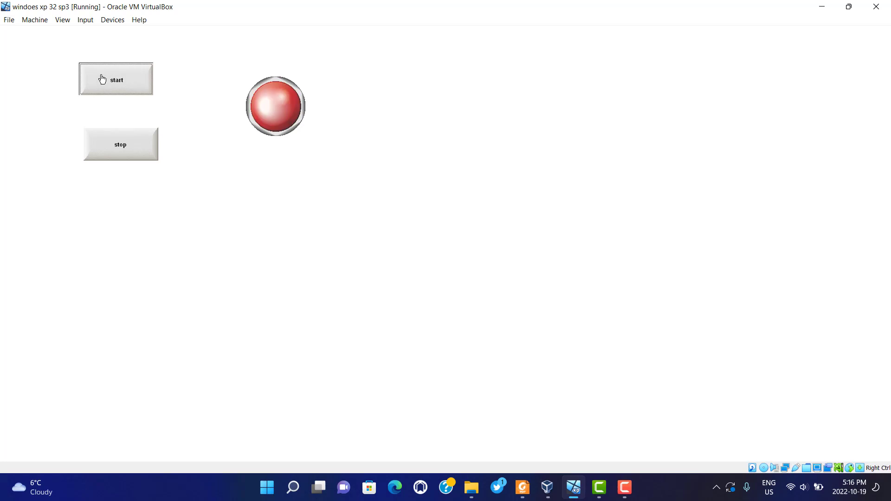
click(134, 147)
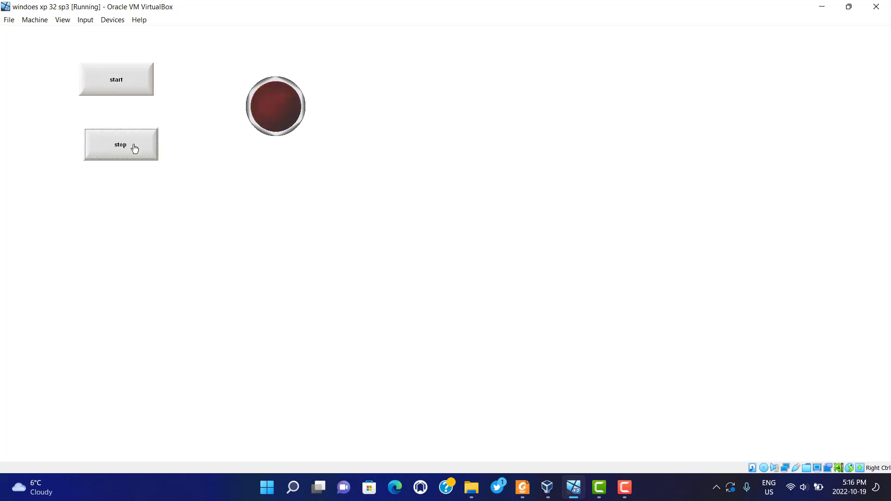
click(134, 147)
click(134, 147)
click(125, 88)
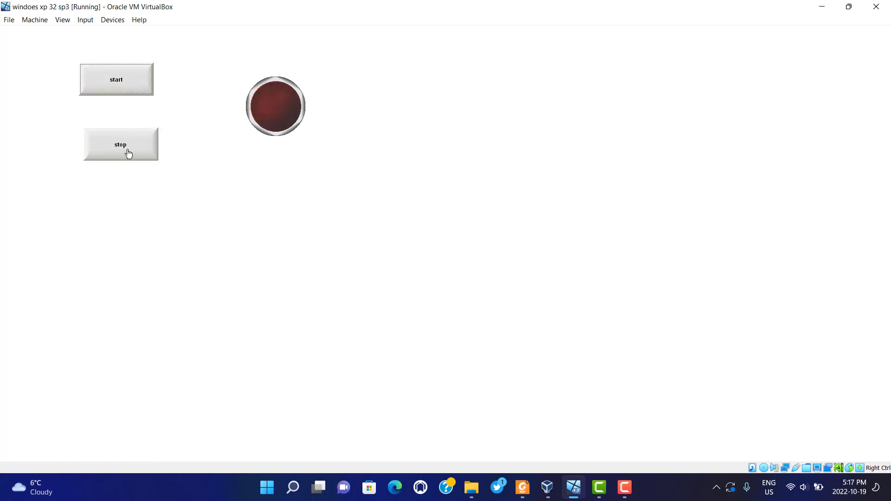
click(128, 154)
click(125, 83)
Step: Close the runtime and confirm SIEMENS MPI Protocol - S7 is still the only communication driver
click(133, 149)
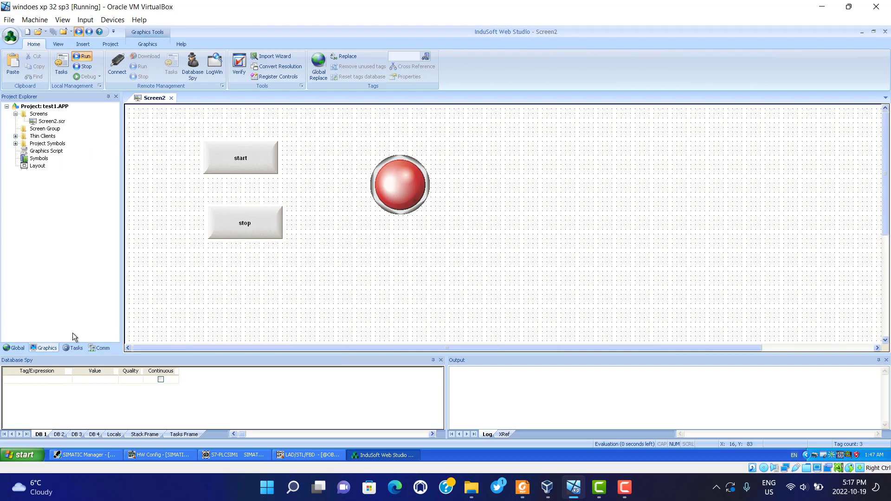
click(99, 349)
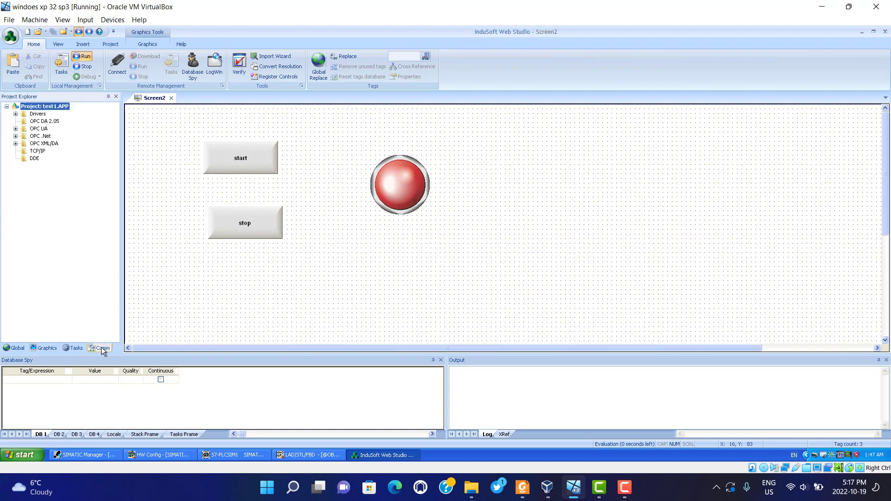
right_click(38, 116)
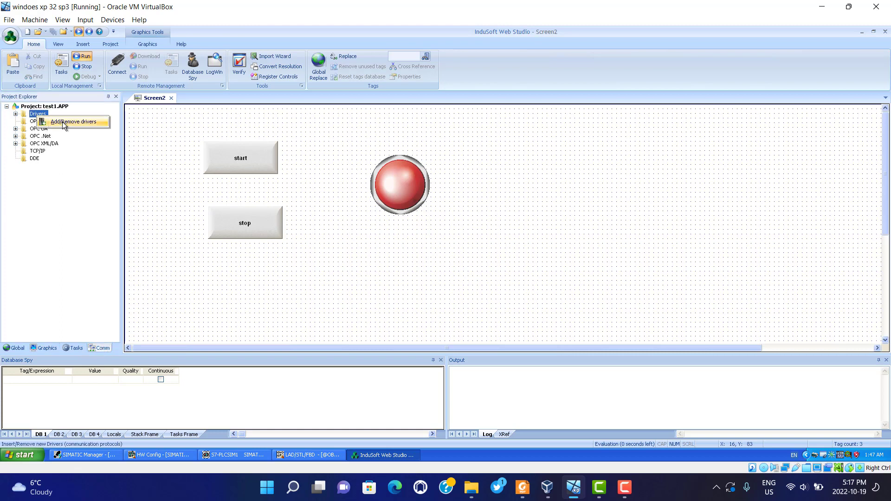
click(64, 122)
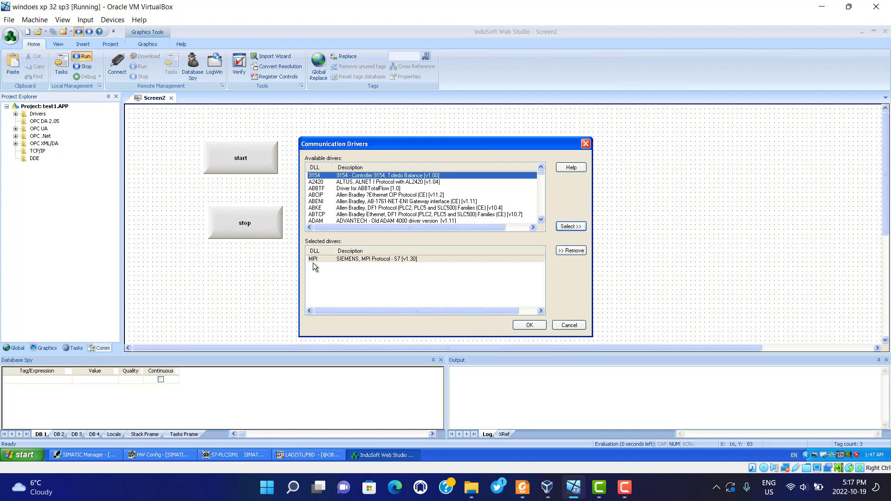
click(529, 325)
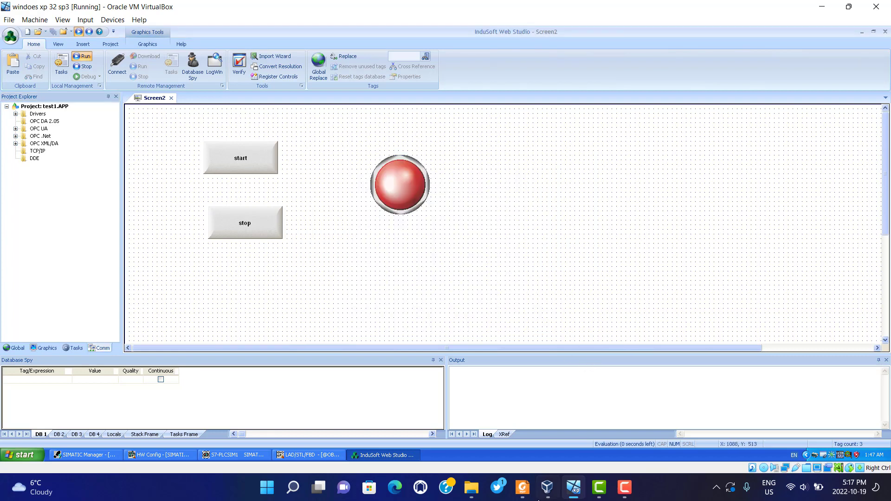
click(624, 487)
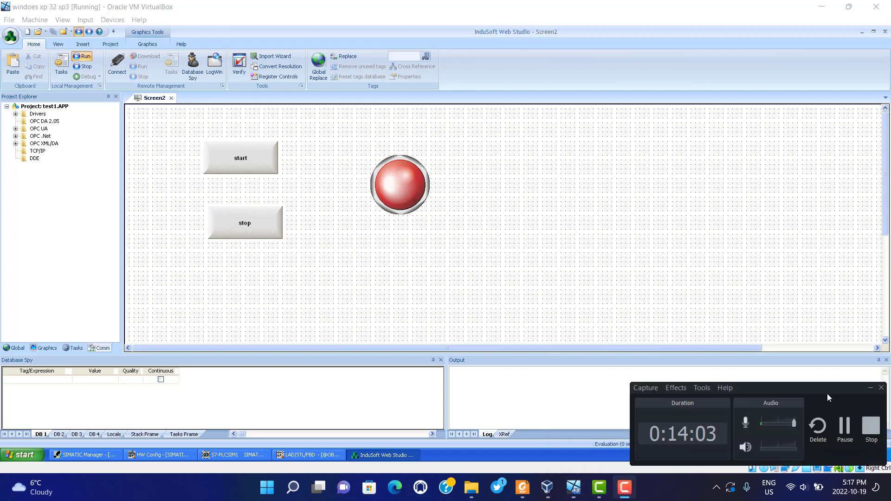